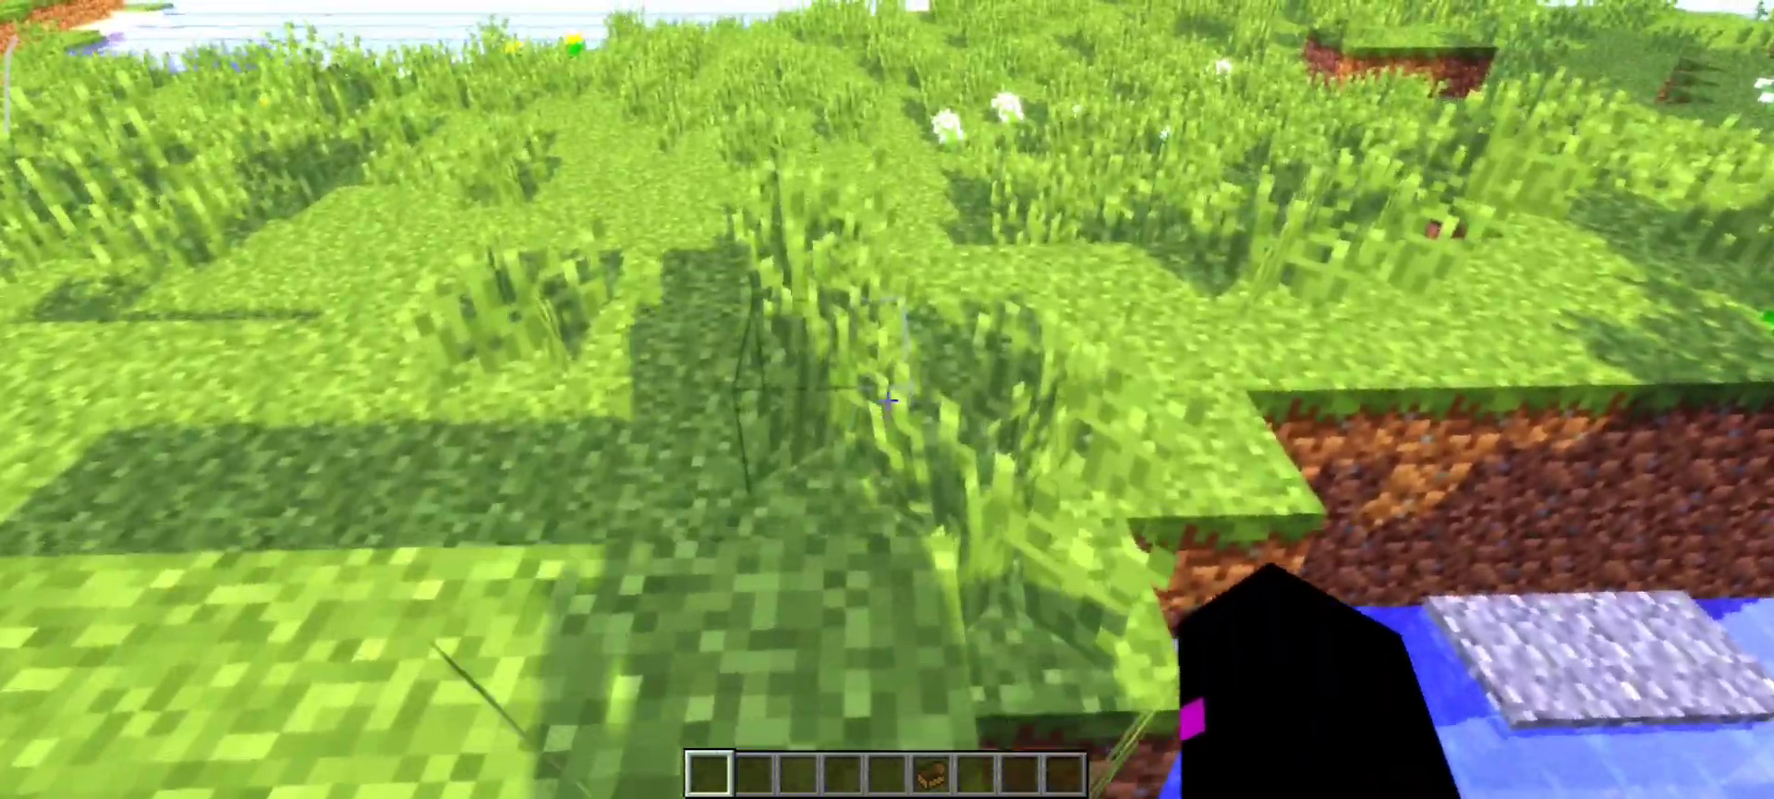
{"action": "key", "text": "F5"}
{"action": "key", "text": "F5"}
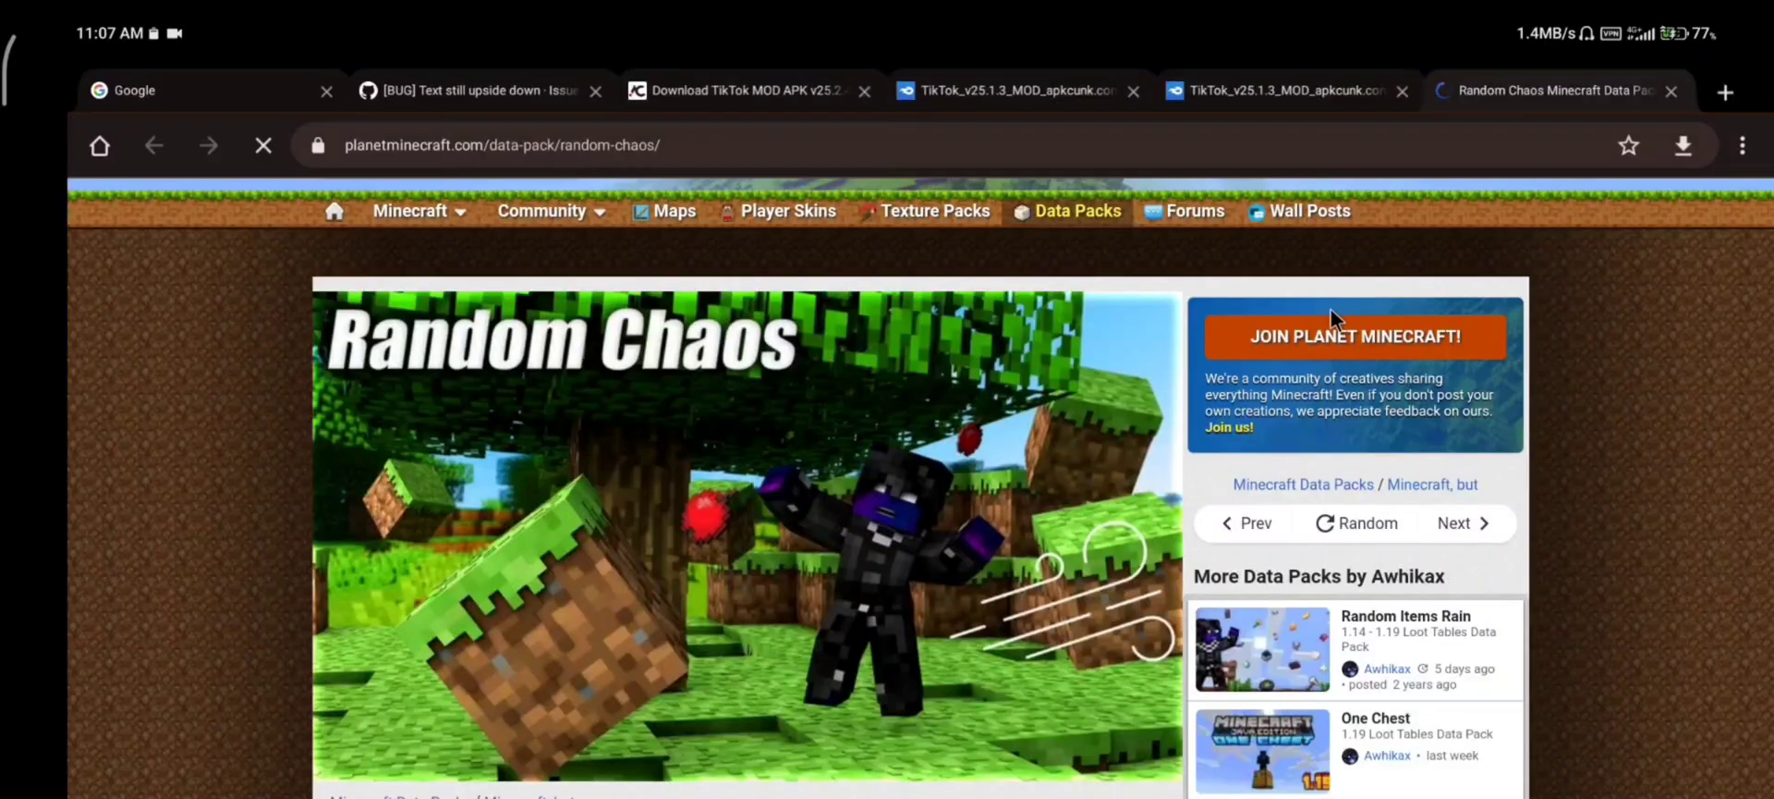
Step: Download the Random Chaos data pack from its Planet Minecraft page
{"action": "scroll", "coordinate": [1424, 451], "scroll_direction": "down", "scroll_amount": 5}
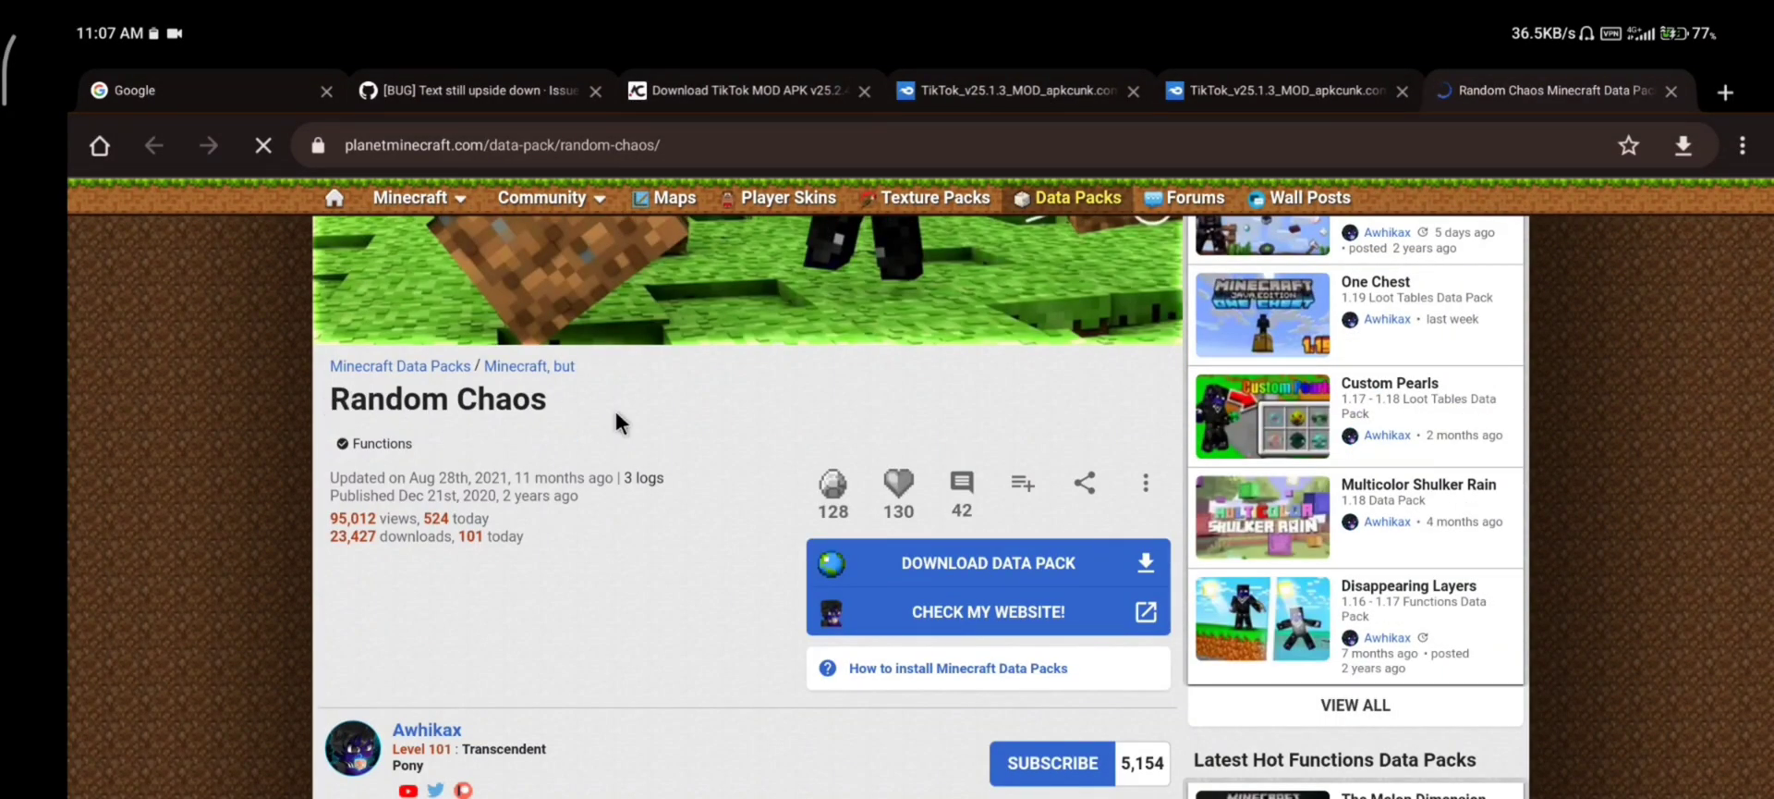
{"action": "scroll", "coordinate": [685, 427], "scroll_direction": "down", "scroll_amount": 5}
{"action": "left_click", "coordinate": [1017, 268]}
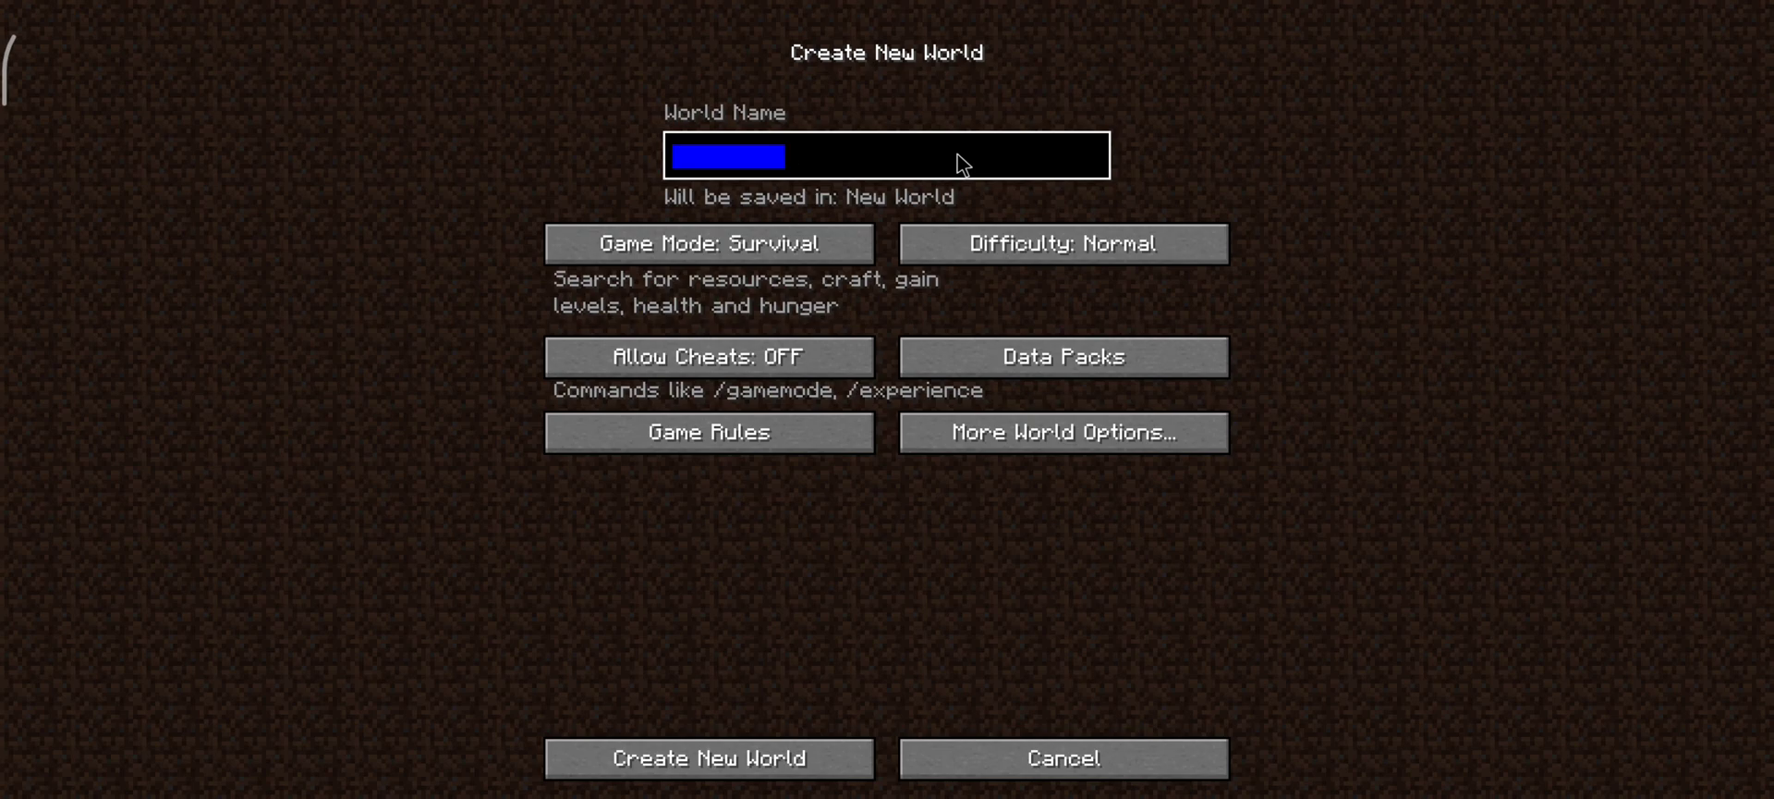
Step: Name the new world "test world for datapack" and view its data pack selection without changing it
{"action": "key", "text": "BackSpace"}
{"action": "type", "text": "test world for datapack"}
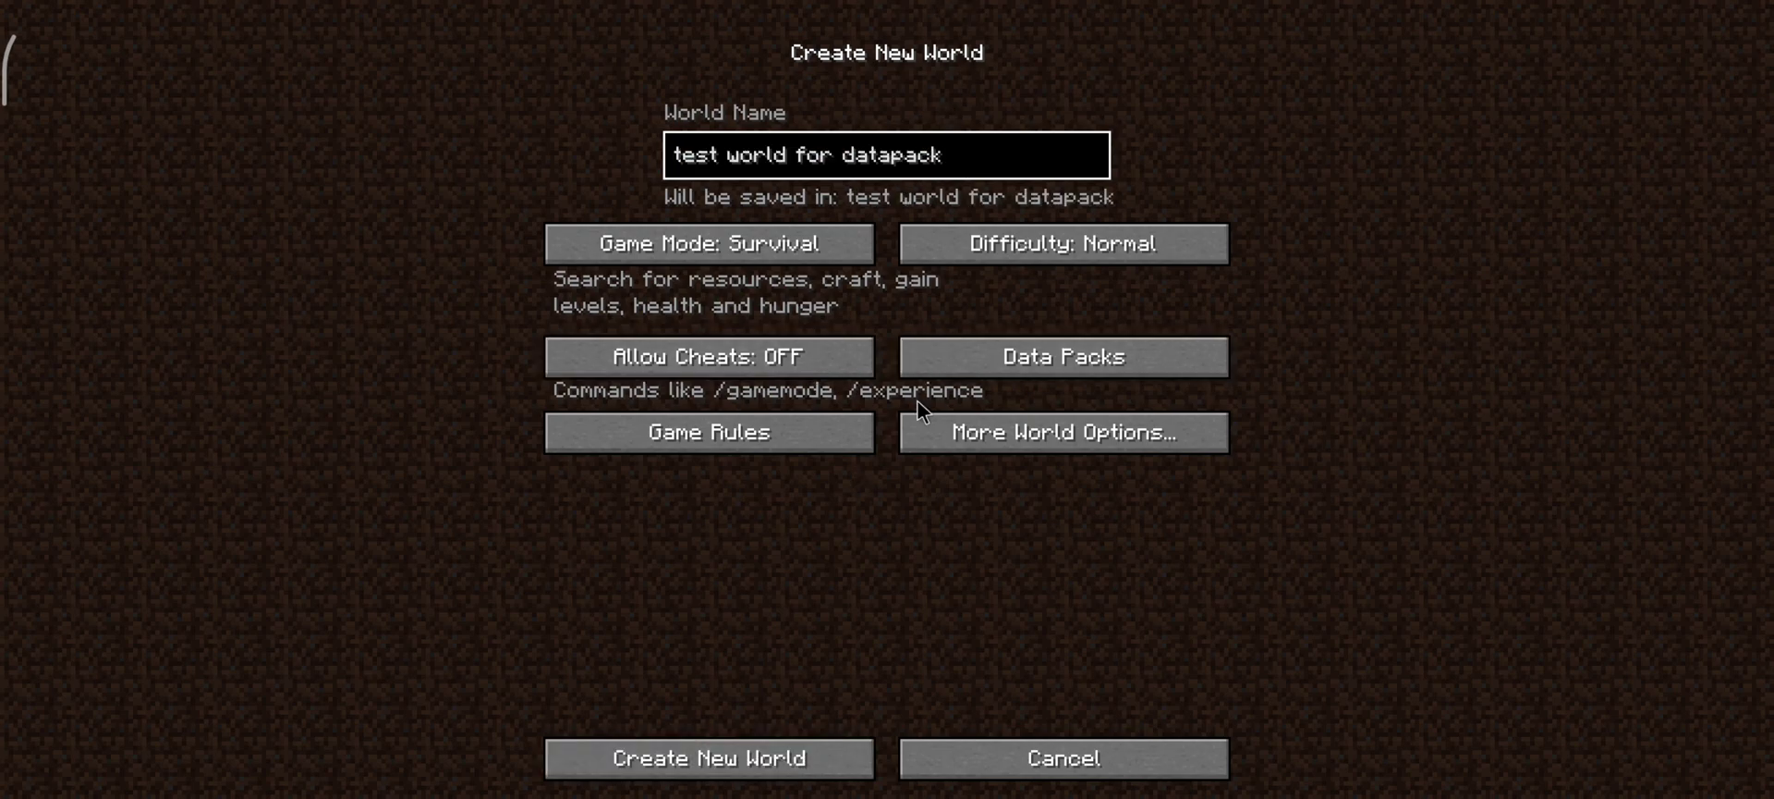
{"action": "left_click", "coordinate": [947, 362]}
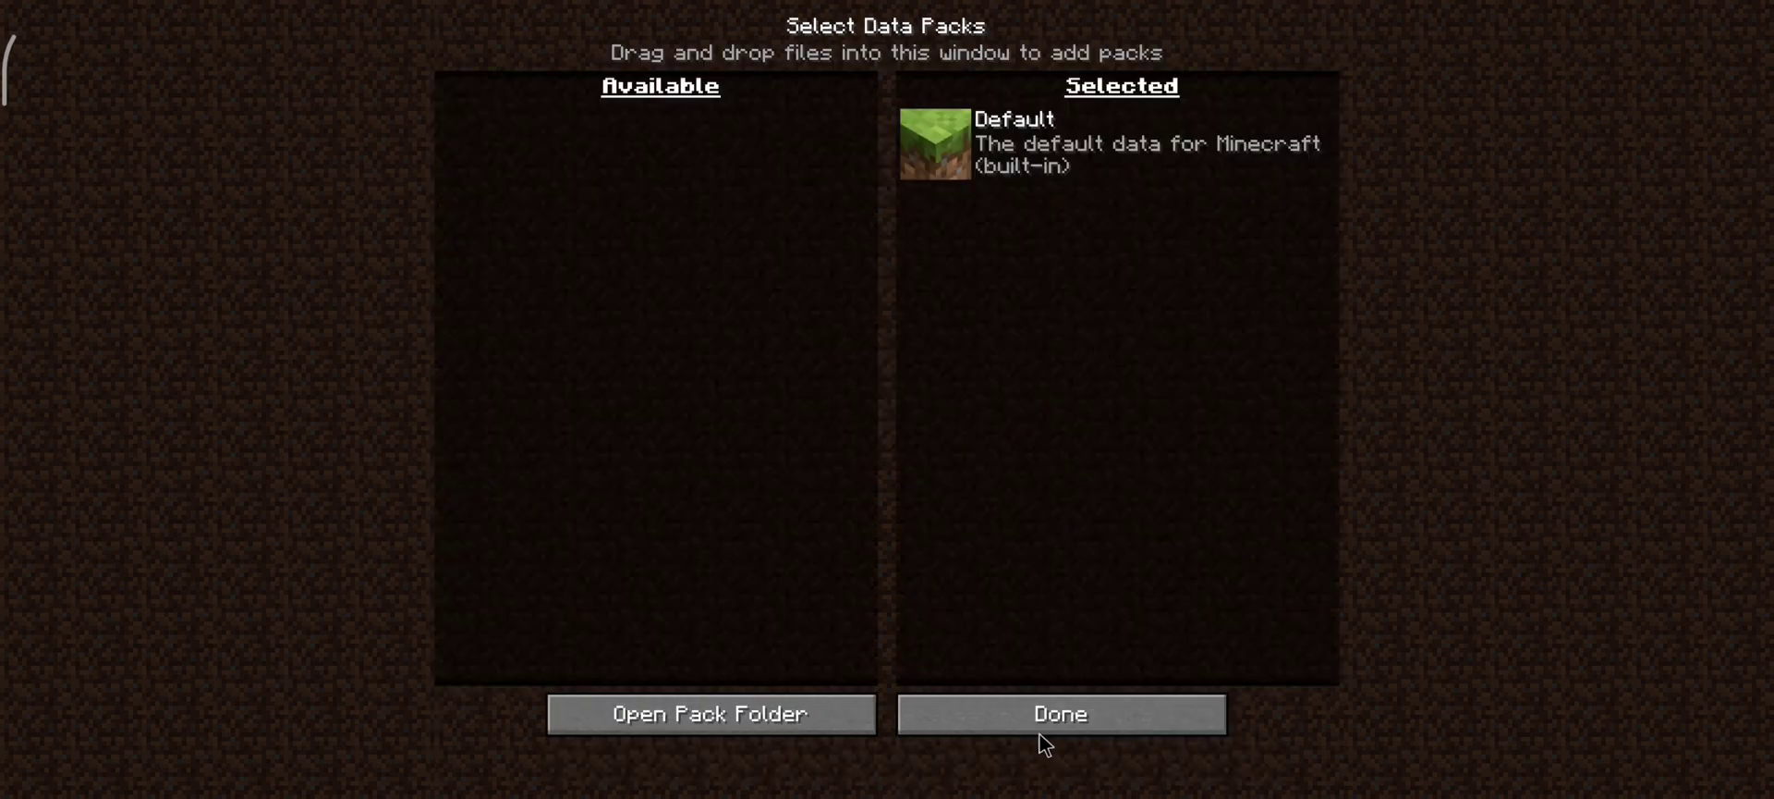
{"action": "left_click", "coordinate": [1041, 730]}
Step: Set the new world's difficulty to Easy and its game mode to Creative
{"action": "left_click", "coordinate": [1125, 254]}
{"action": "left_click", "coordinate": [1125, 254]}
{"action": "left_click", "coordinate": [1126, 254]}
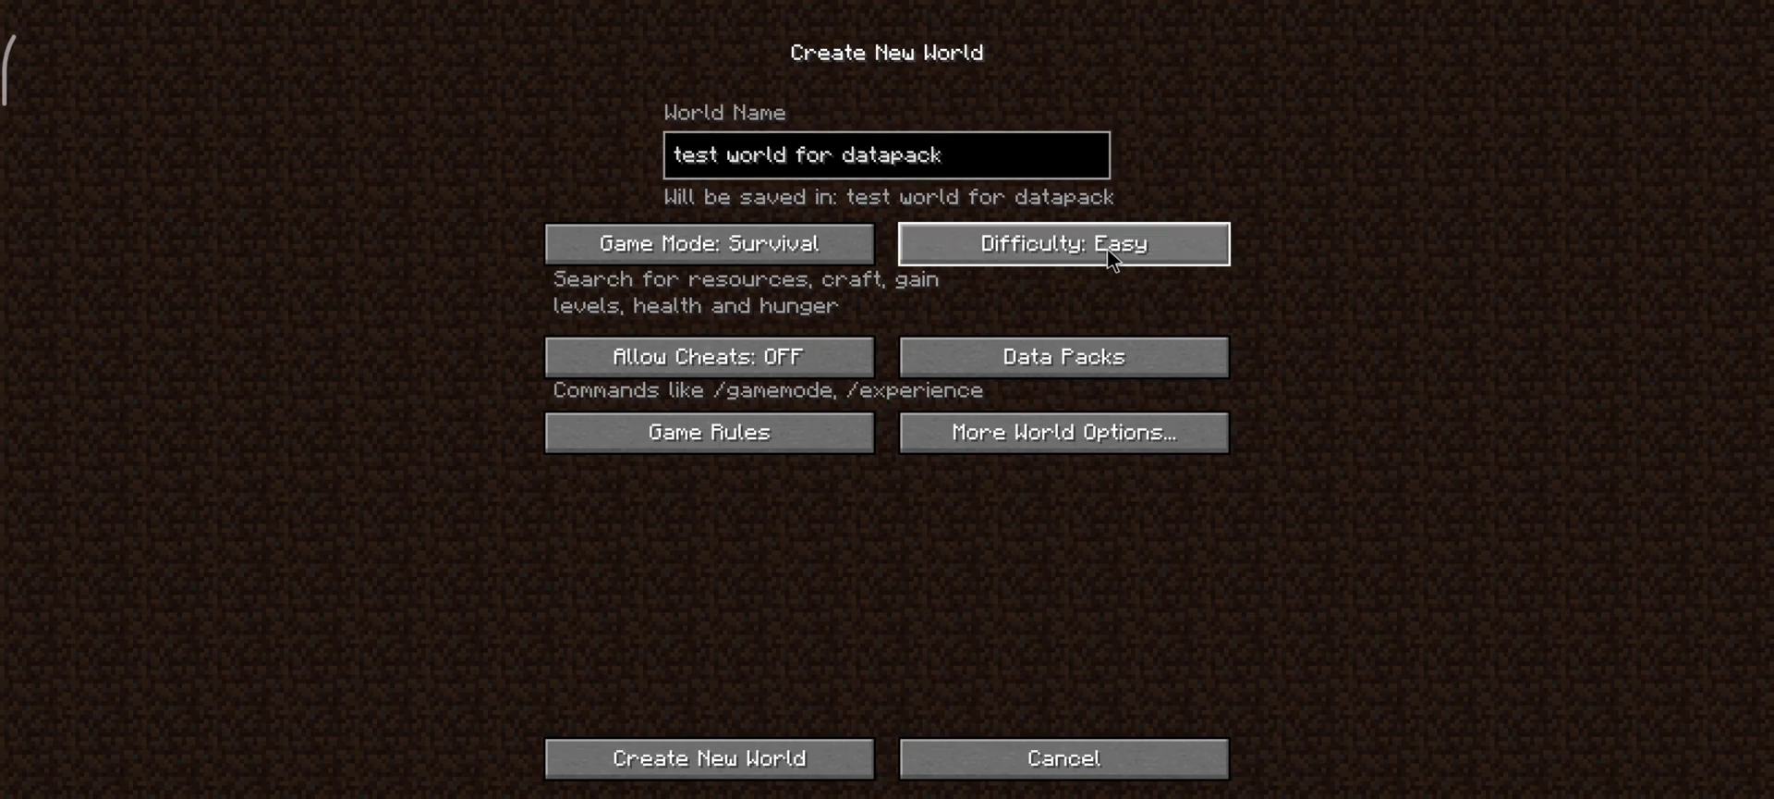
{"action": "left_click", "coordinate": [810, 257]}
{"action": "left_click", "coordinate": [811, 263]}
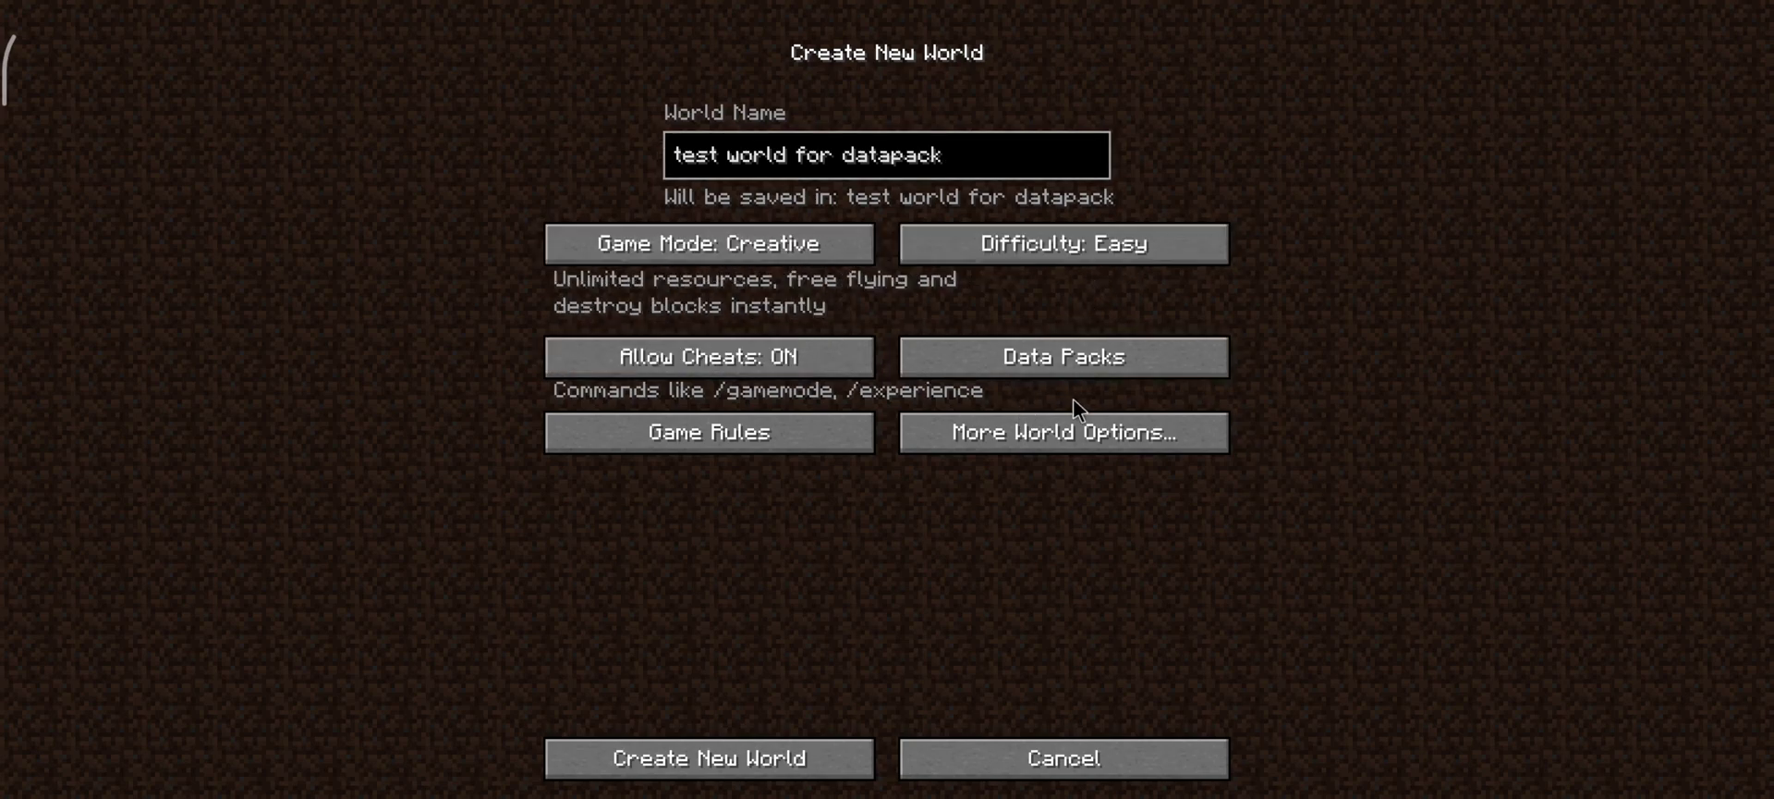
Step: Change the world type in the additional world options
{"action": "left_click", "coordinate": [1074, 432]}
{"action": "left_click", "coordinate": [1117, 261]}
{"action": "left_click", "coordinate": [1117, 282]}
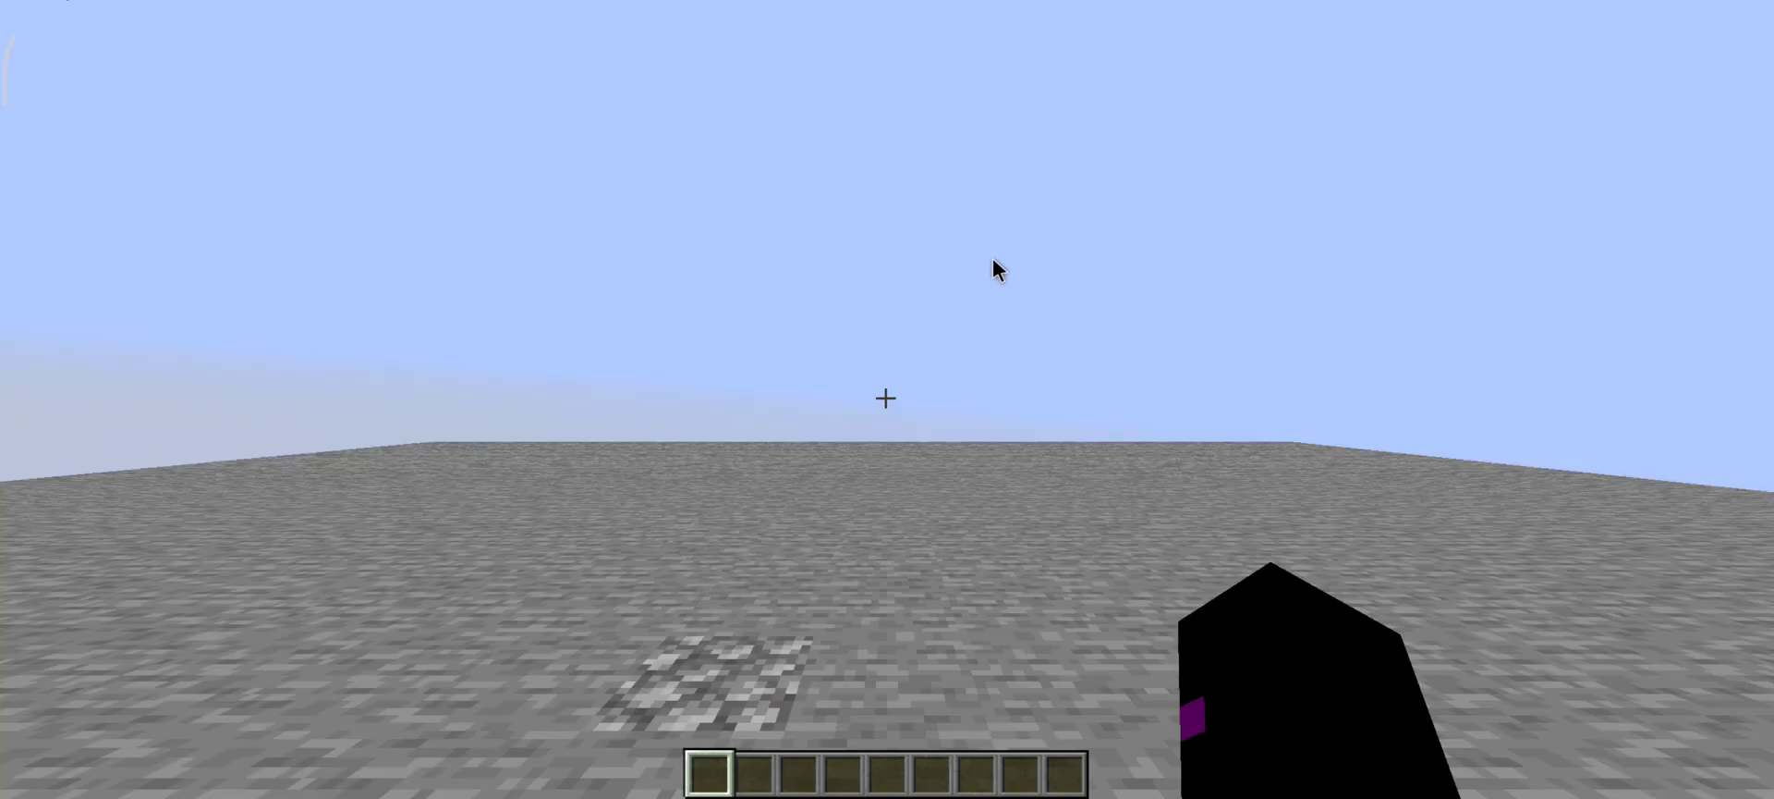
Step: Look at the character from the front in the new world, and return to the title screen
{"action": "key", "text": "F5"}
{"action": "key", "text": "F5"}
{"action": "key", "text": "shift"}
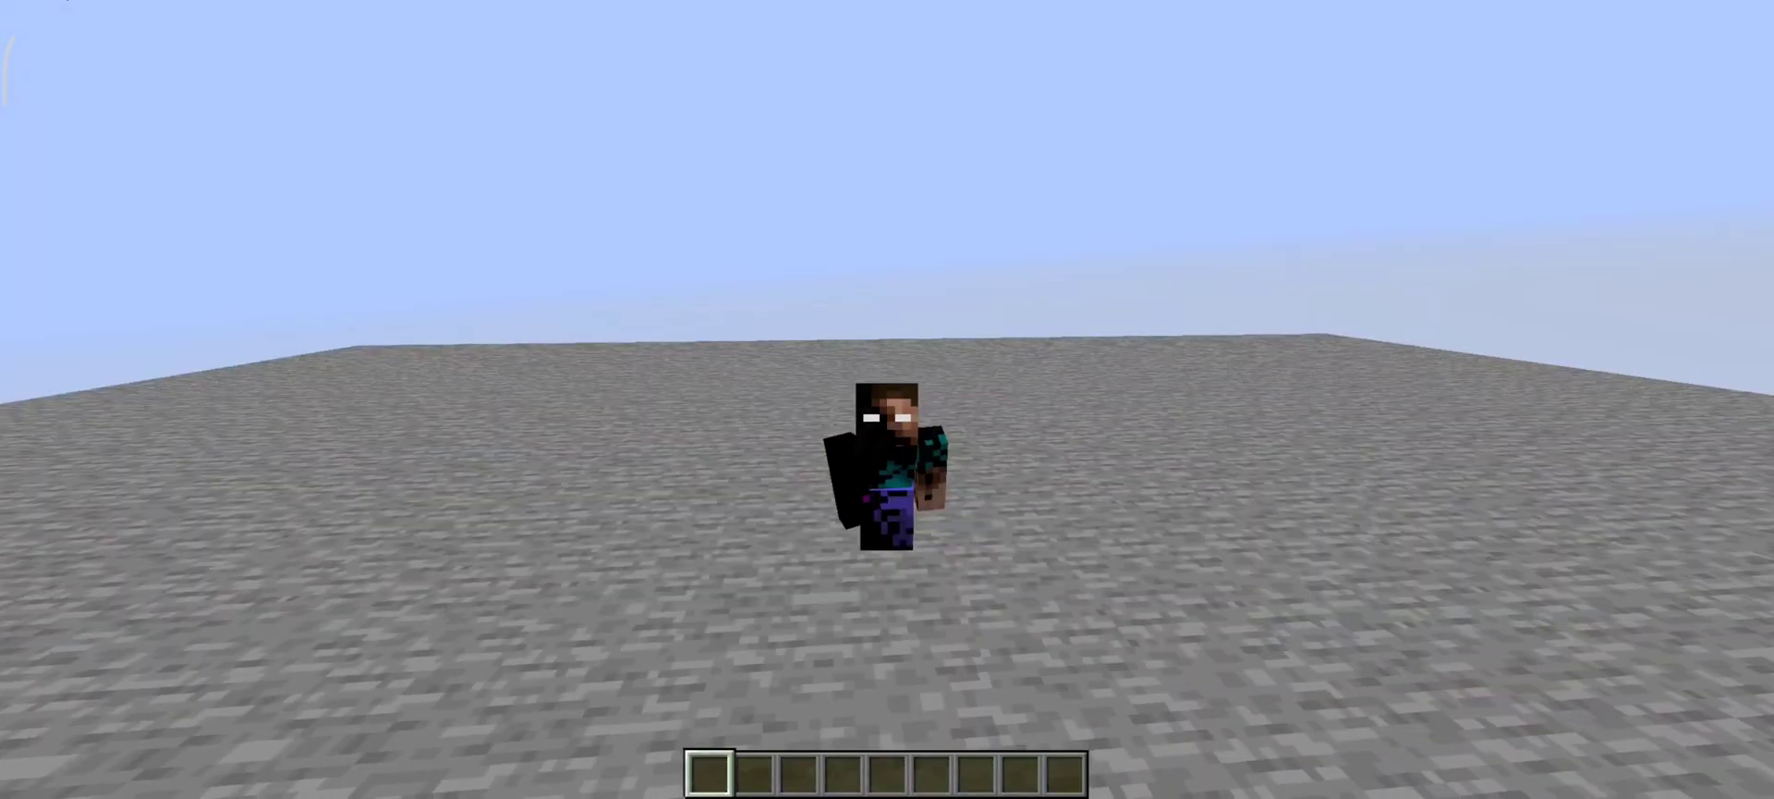
{"action": "key", "text": "Escape"}
{"action": "left_click", "coordinate": [919, 460]}
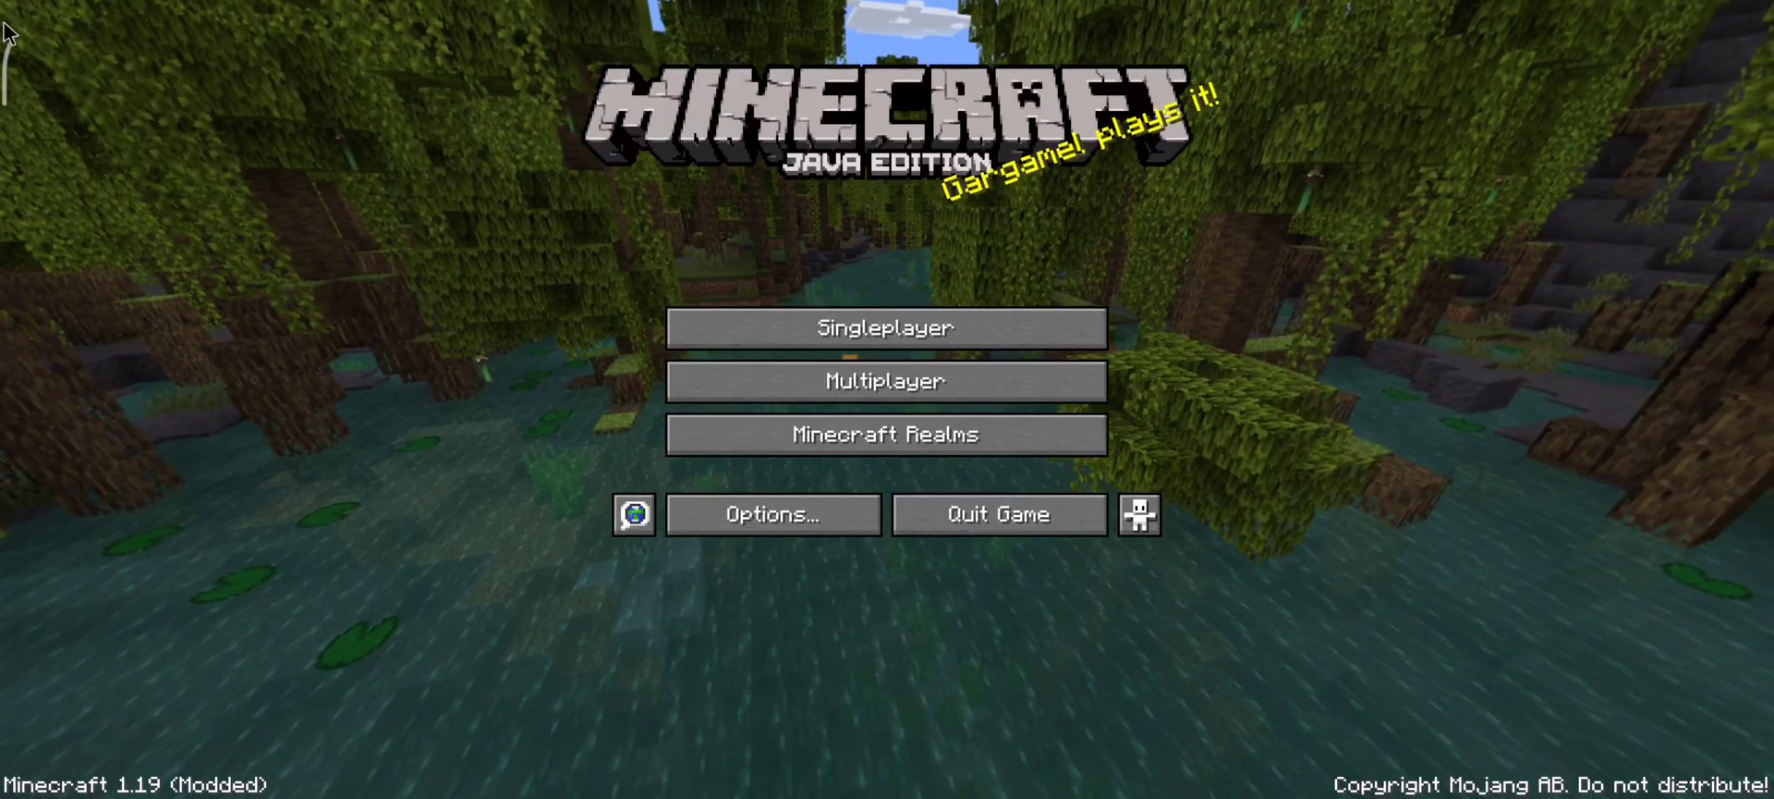
Step: Open the file manager in a floating window over the game from the Game Turbo overlay
{"action": "left_click", "coordinate": [4, 70]}
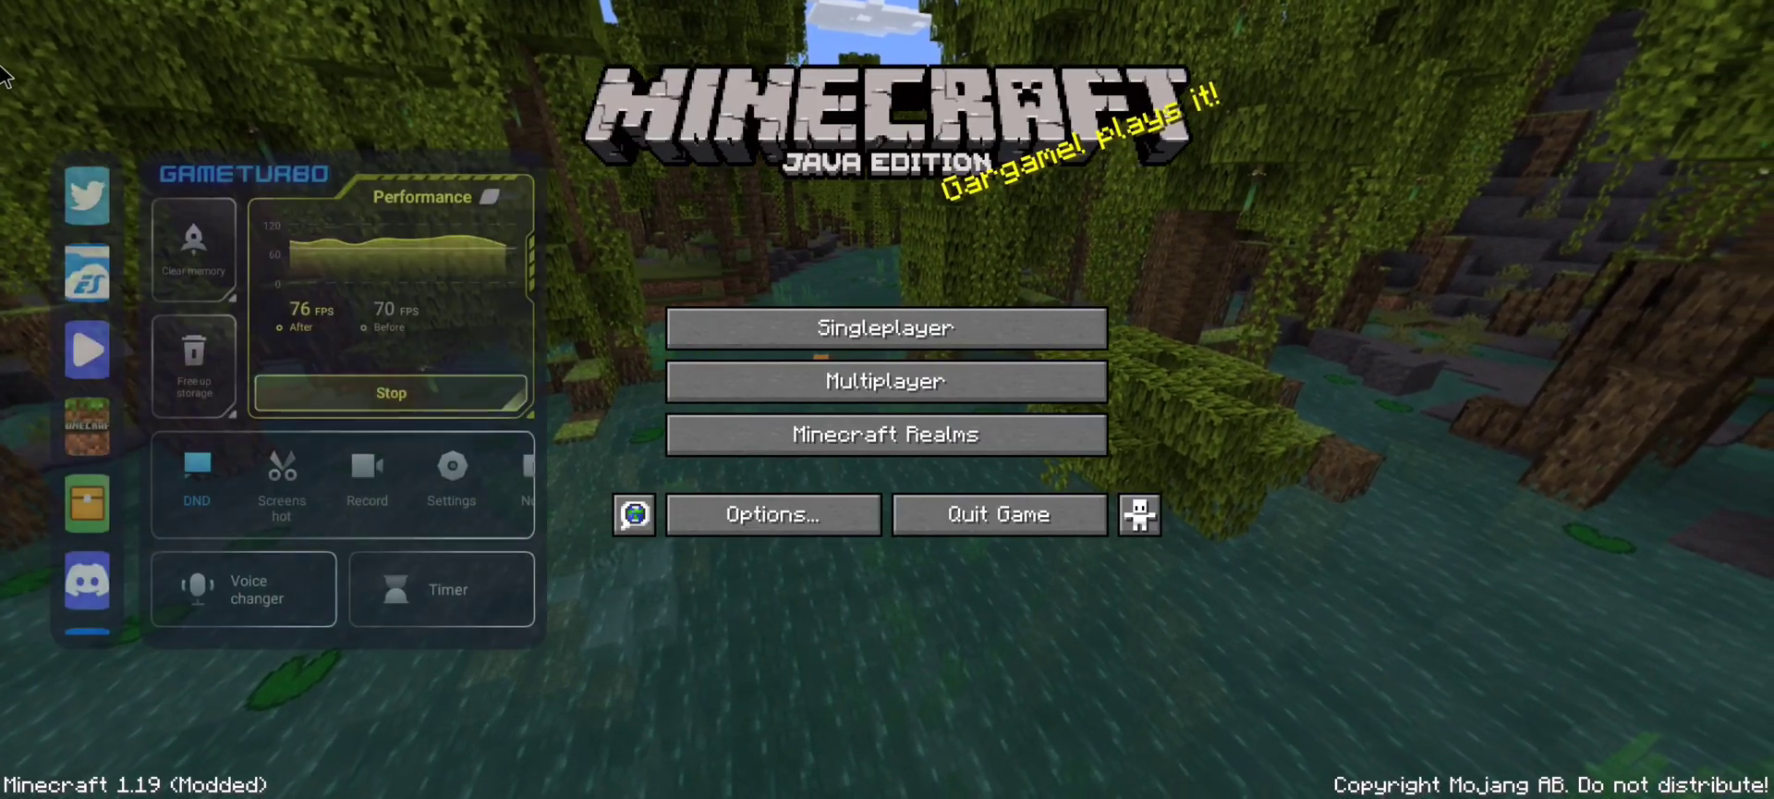
{"action": "left_click", "coordinate": [90, 274]}
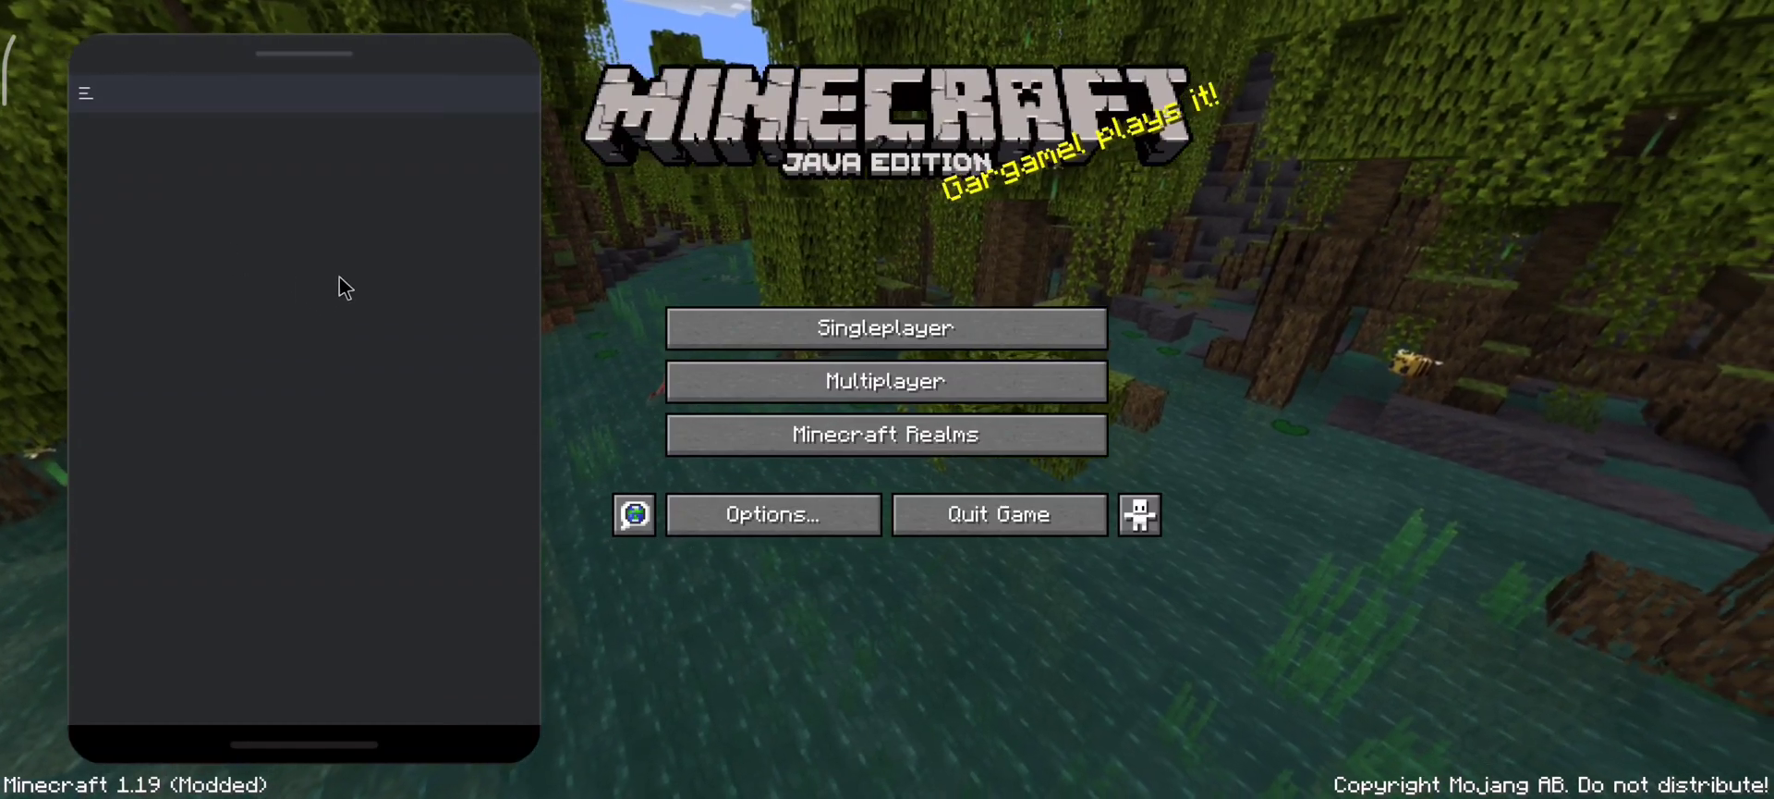
{"action": "left_click_drag", "start_coordinate": [339, 287], "coordinate": [218, 229]}
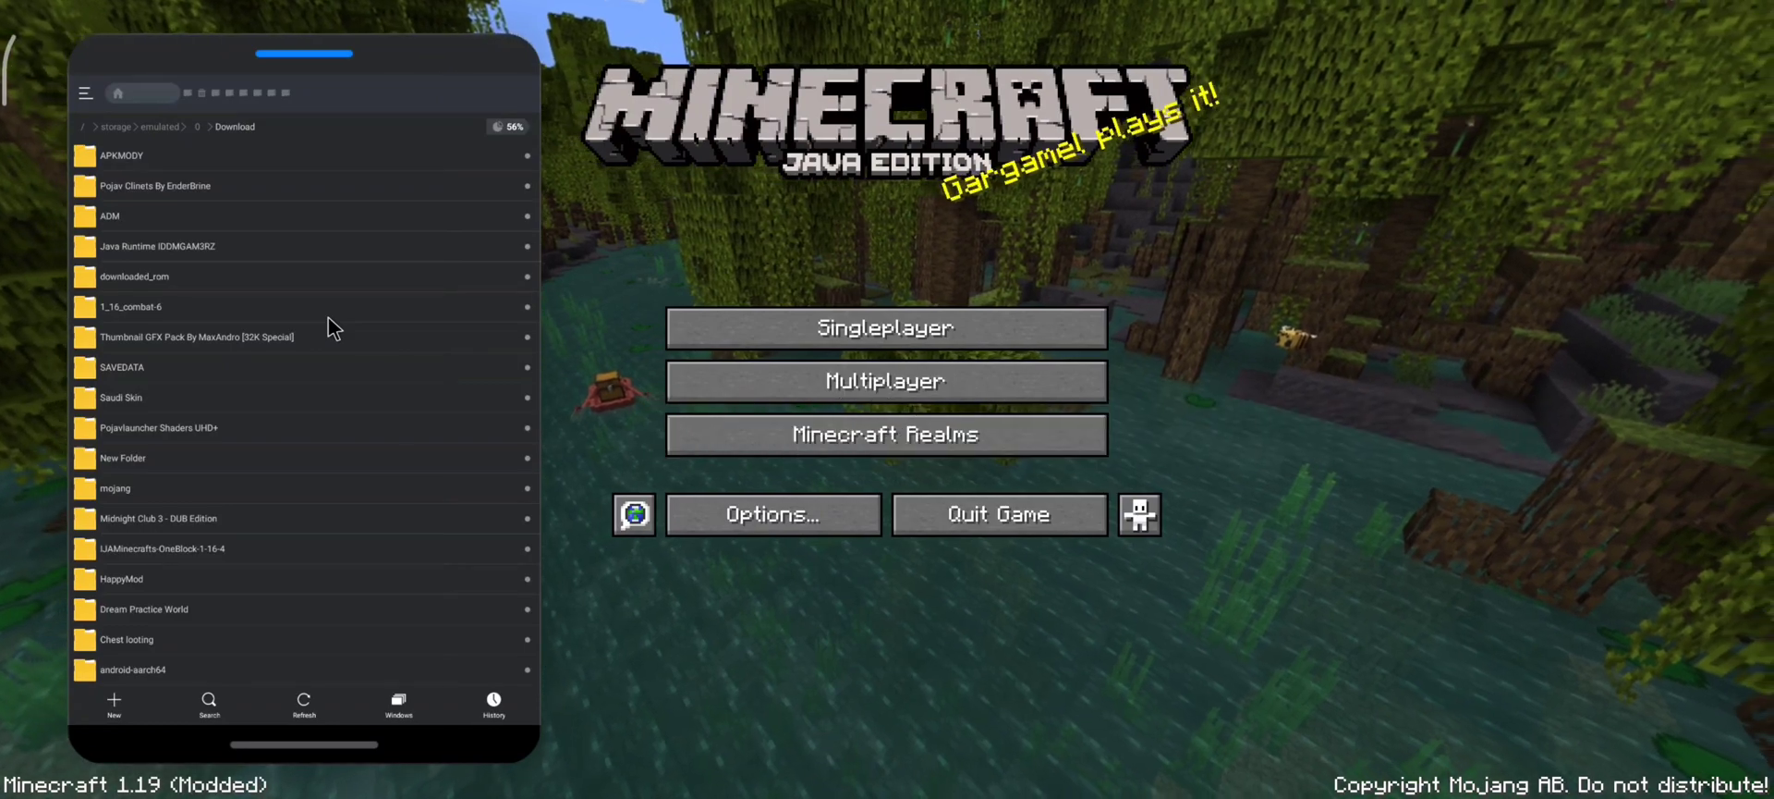
Step: Cut dp-random-chaos-r1-17-1-1.zip from the Download folder
{"action": "scroll", "coordinate": [365, 459], "scroll_direction": "down", "scroll_amount": 3}
{"action": "scroll", "coordinate": [312, 499], "scroll_direction": "down", "scroll_amount": 3}
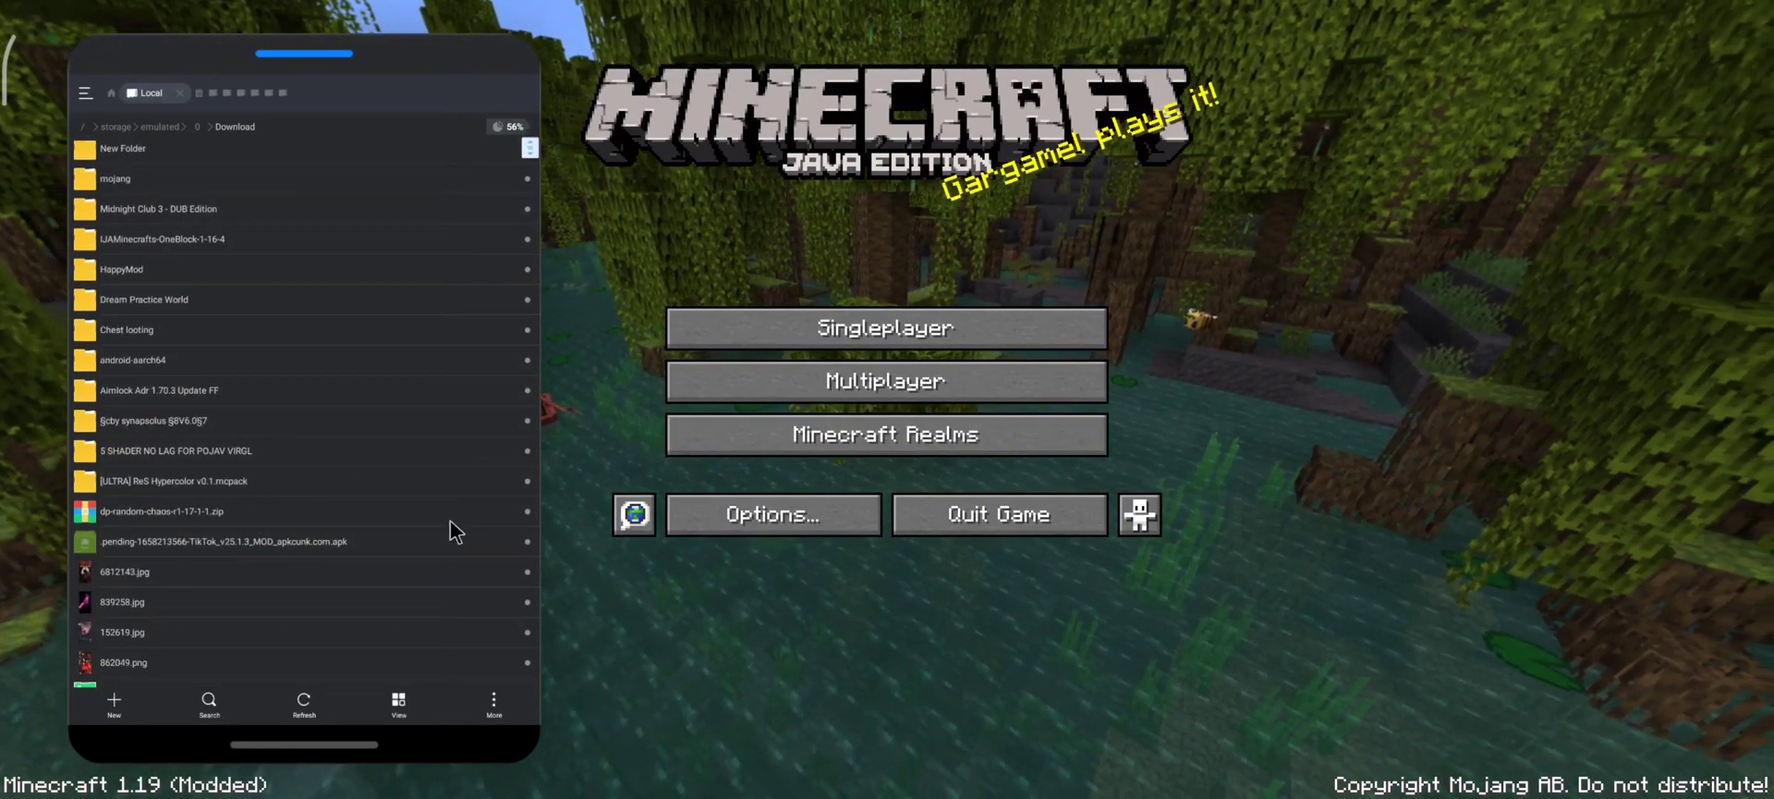
{"action": "left_click", "coordinate": [527, 513]}
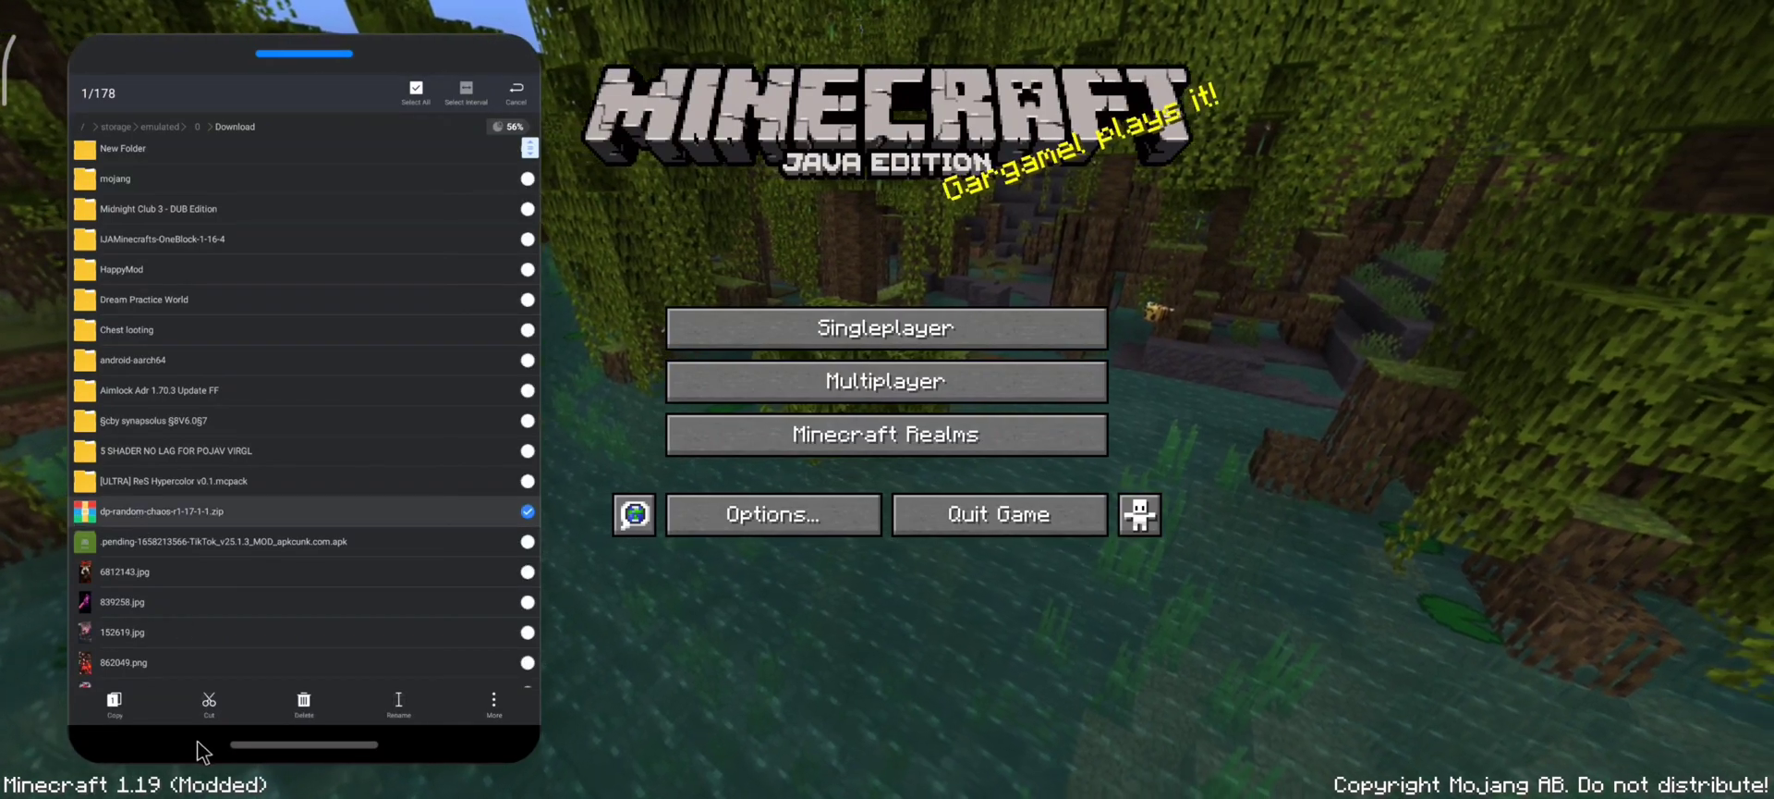
{"action": "left_click", "coordinate": [207, 704]}
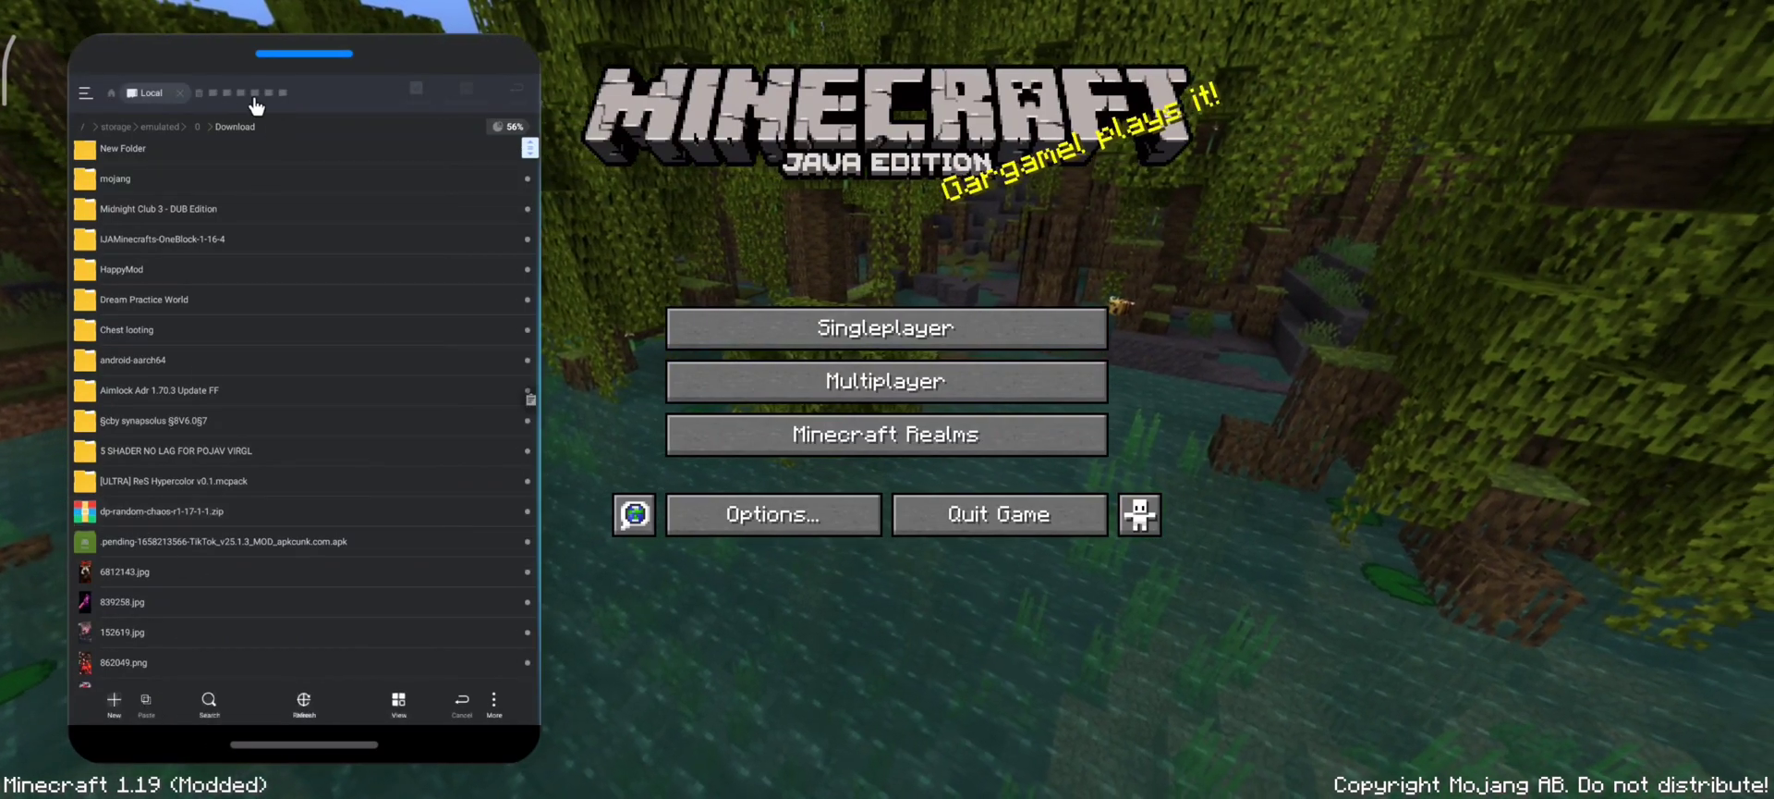
Step: Paste the cut zip into Android/data/net.kdt.pojavlaunch/files/.minecraft/saves/test world for datapack/datapacks and close the file manager
{"action": "left_click", "coordinate": [240, 93]}
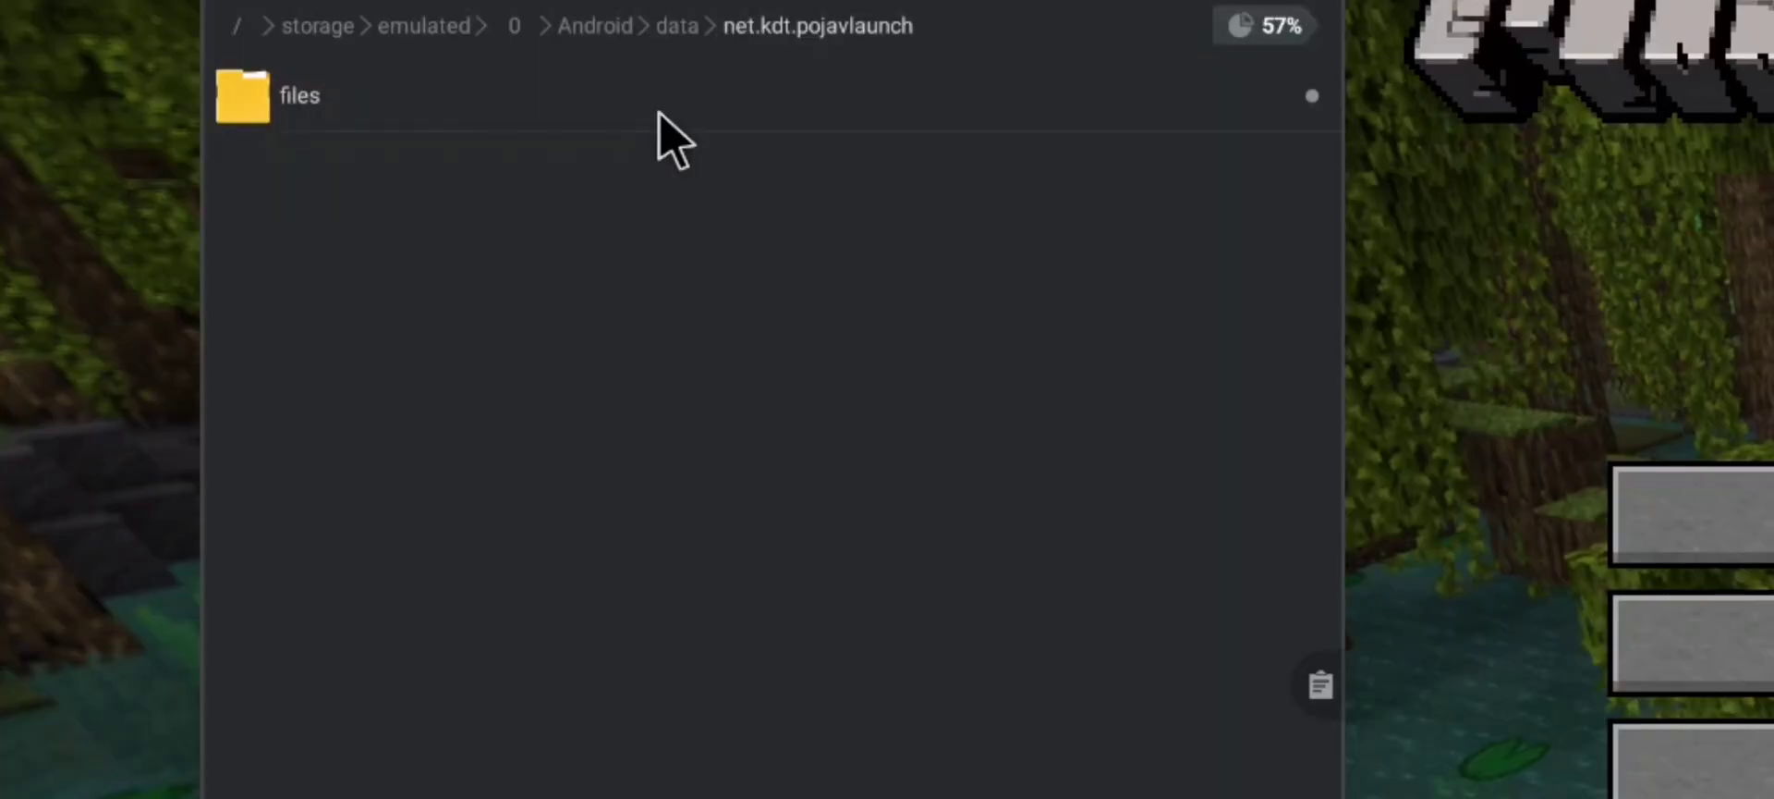
{"action": "left_click", "coordinate": [268, 159]}
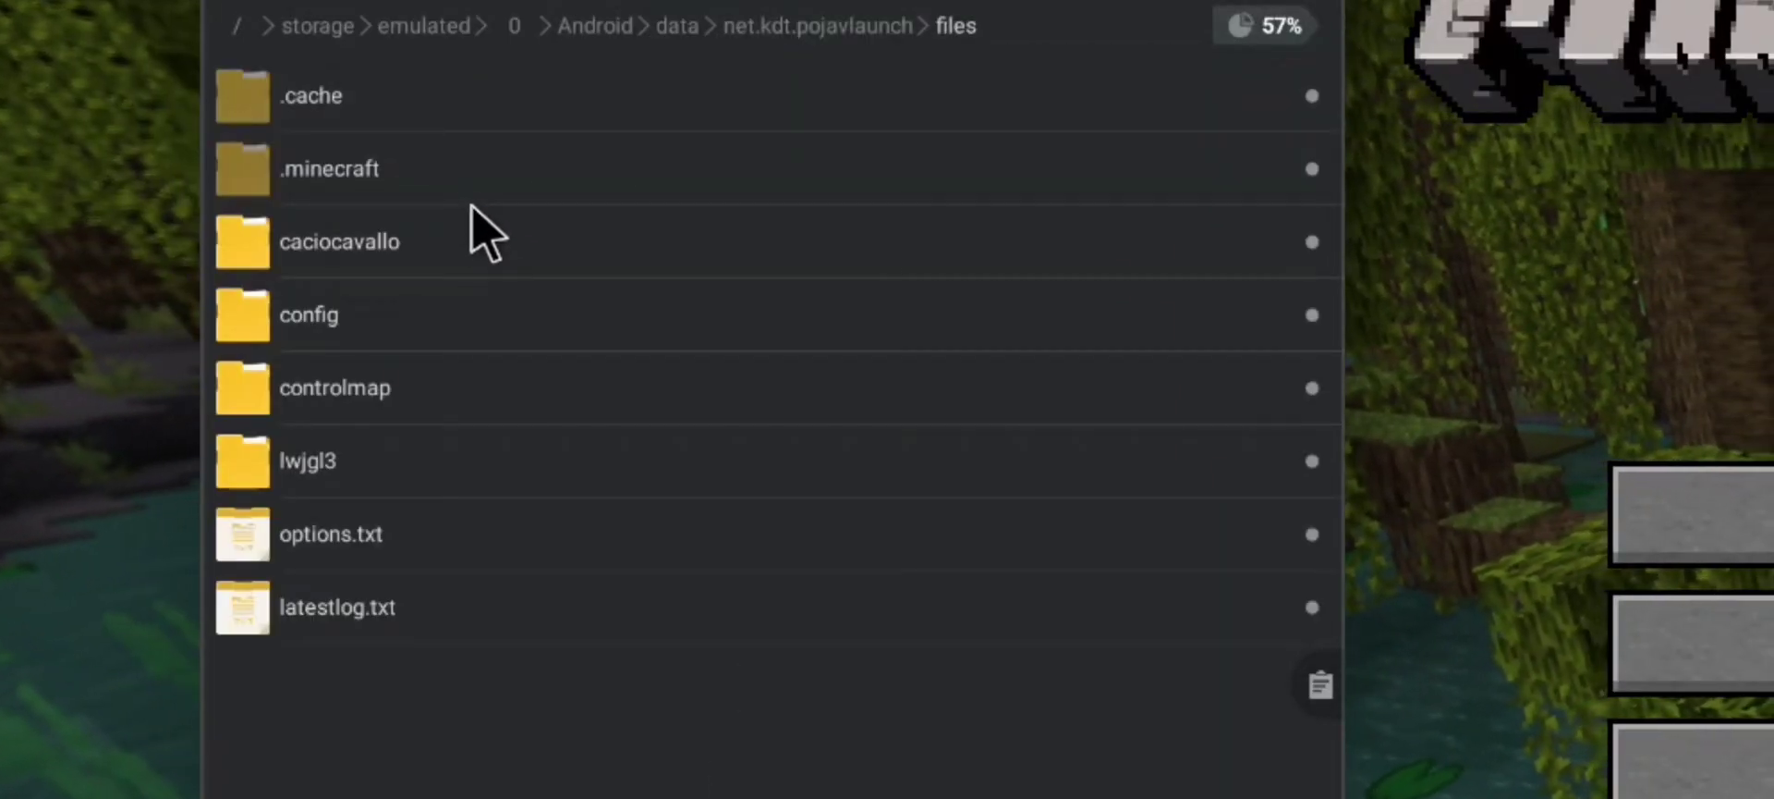
{"action": "left_click", "coordinate": [473, 176]}
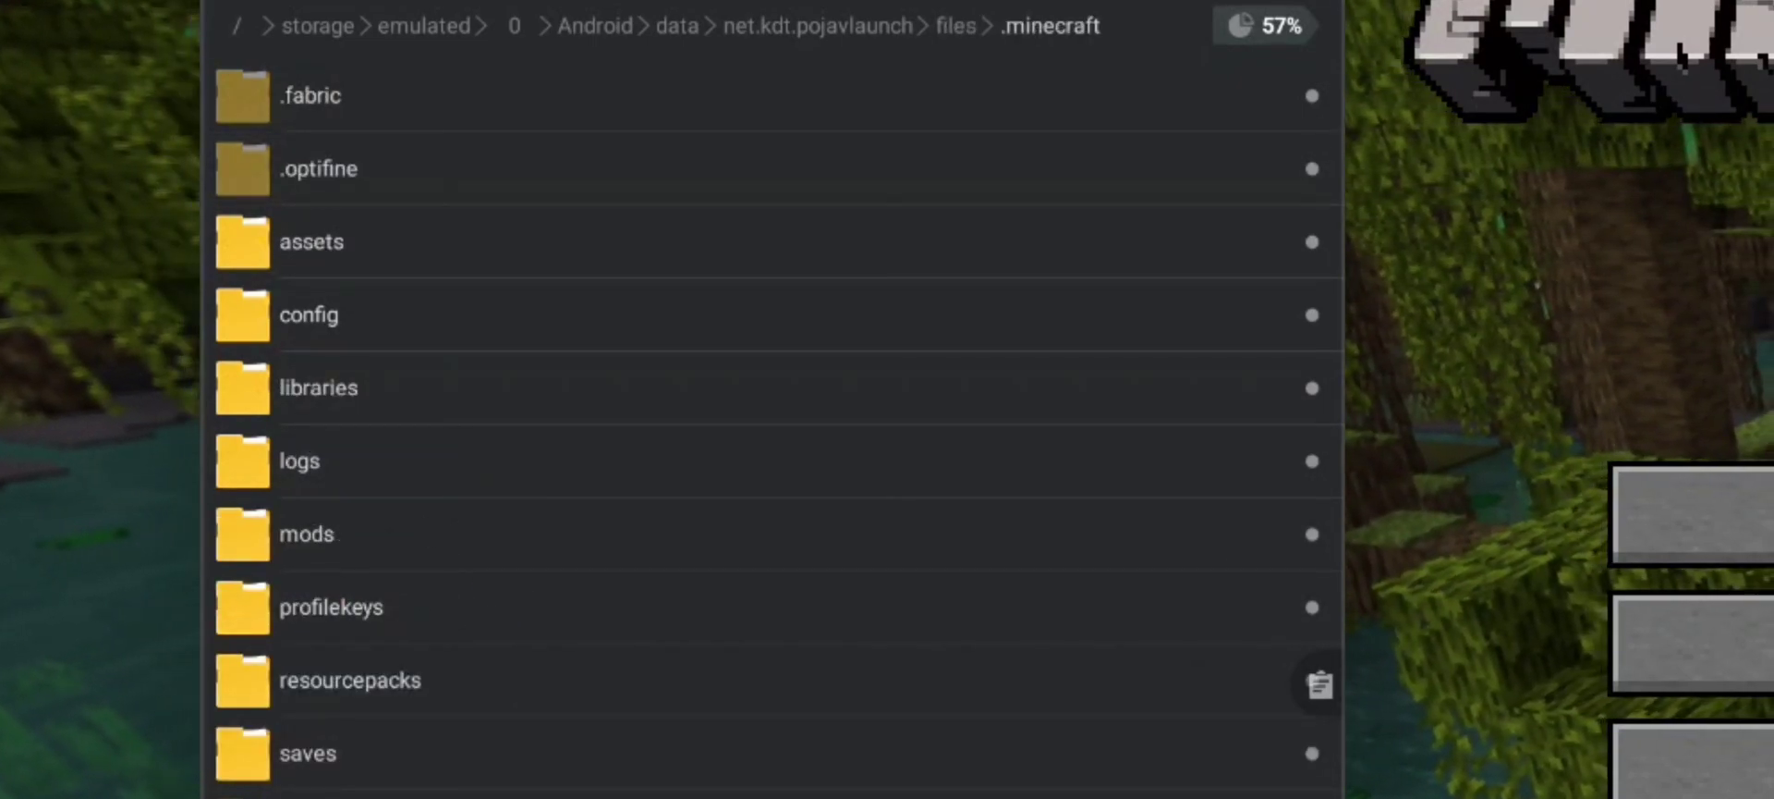
{"action": "left_click", "coordinate": [386, 773]}
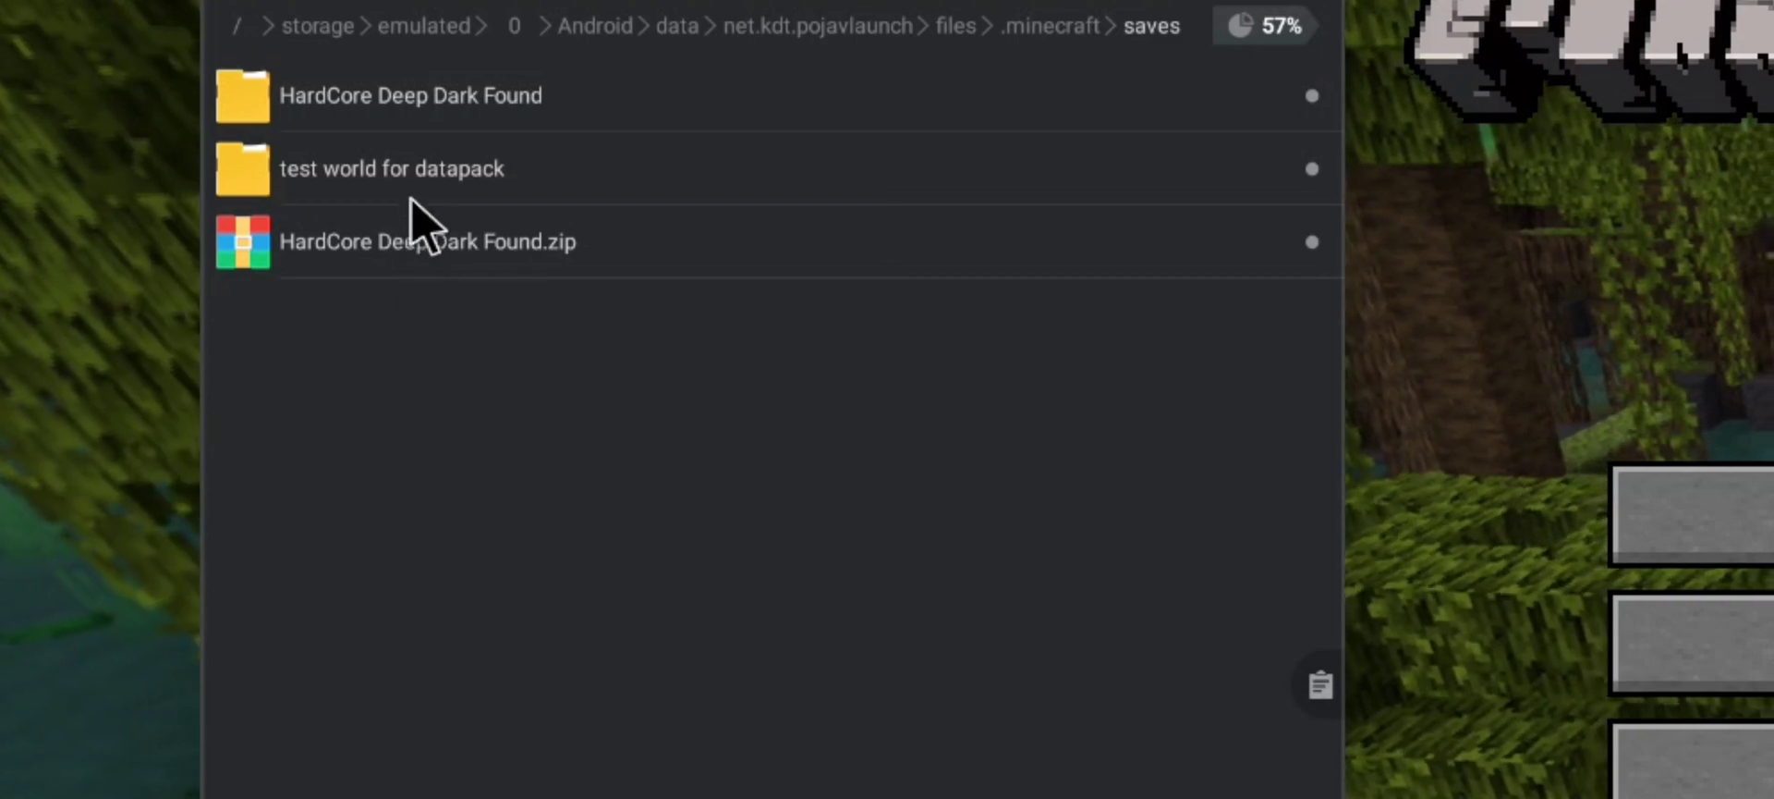
{"action": "left_click", "coordinate": [421, 176]}
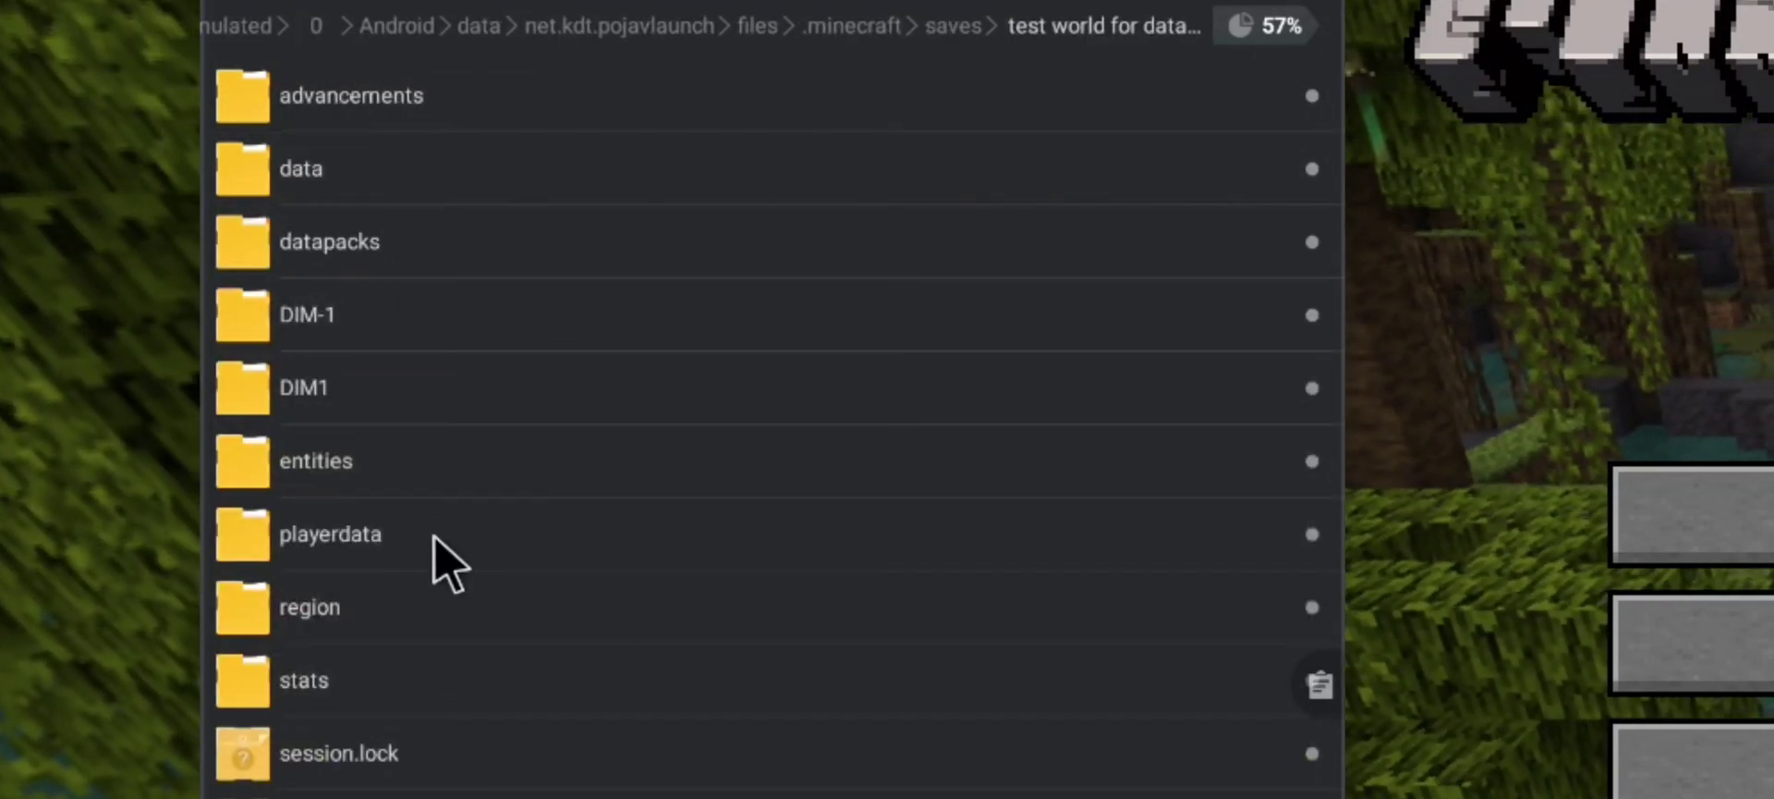
{"action": "left_click", "coordinate": [425, 251]}
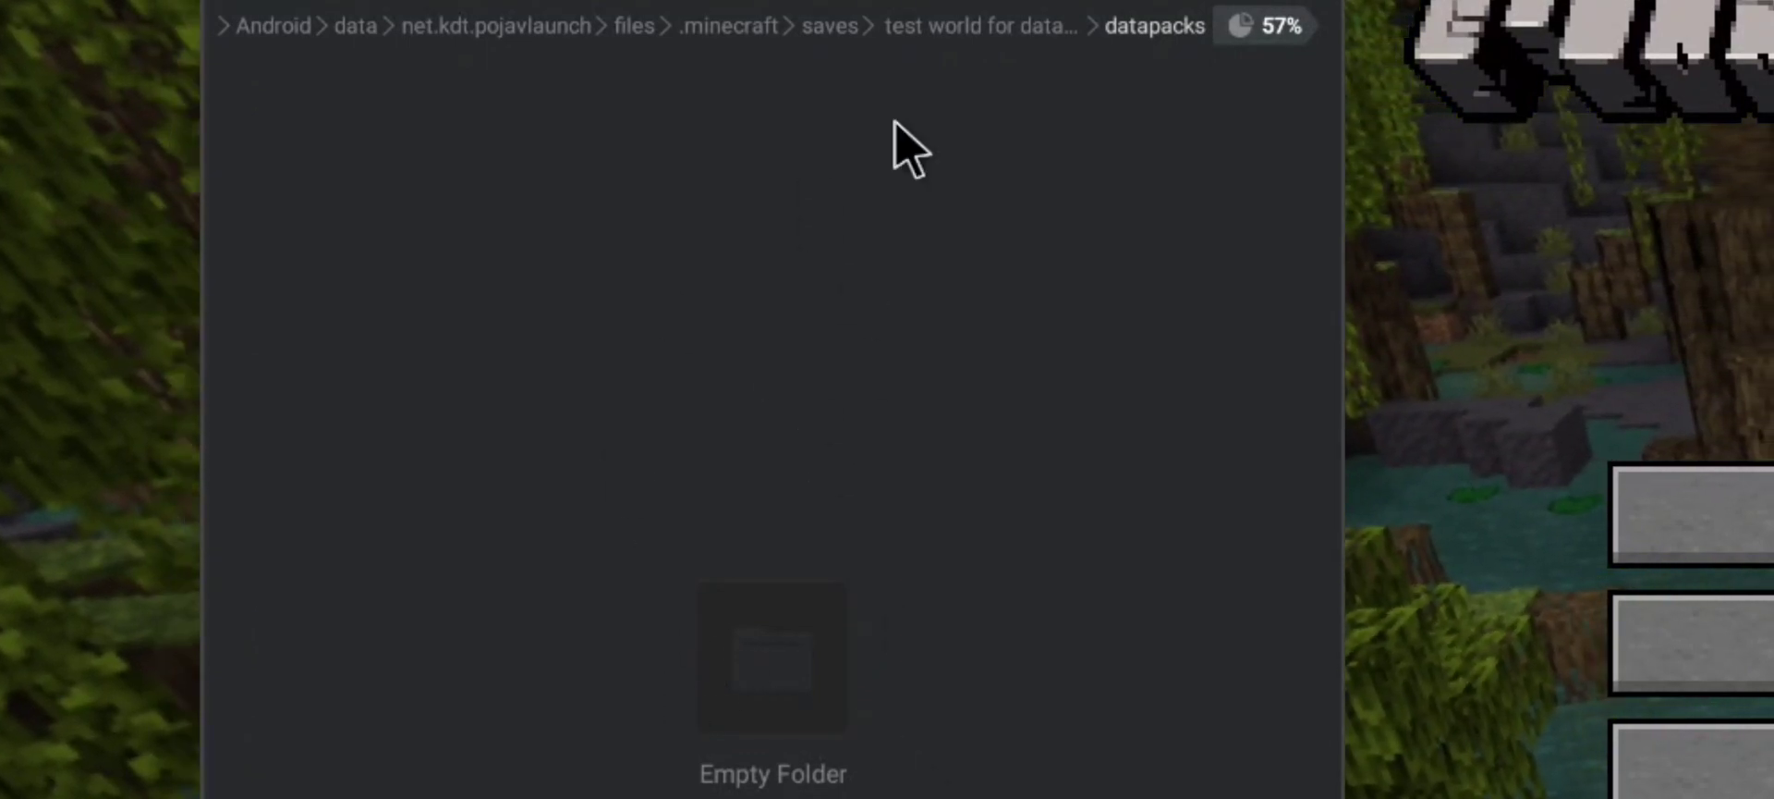
{"action": "key", "text": "ctrl+v"}
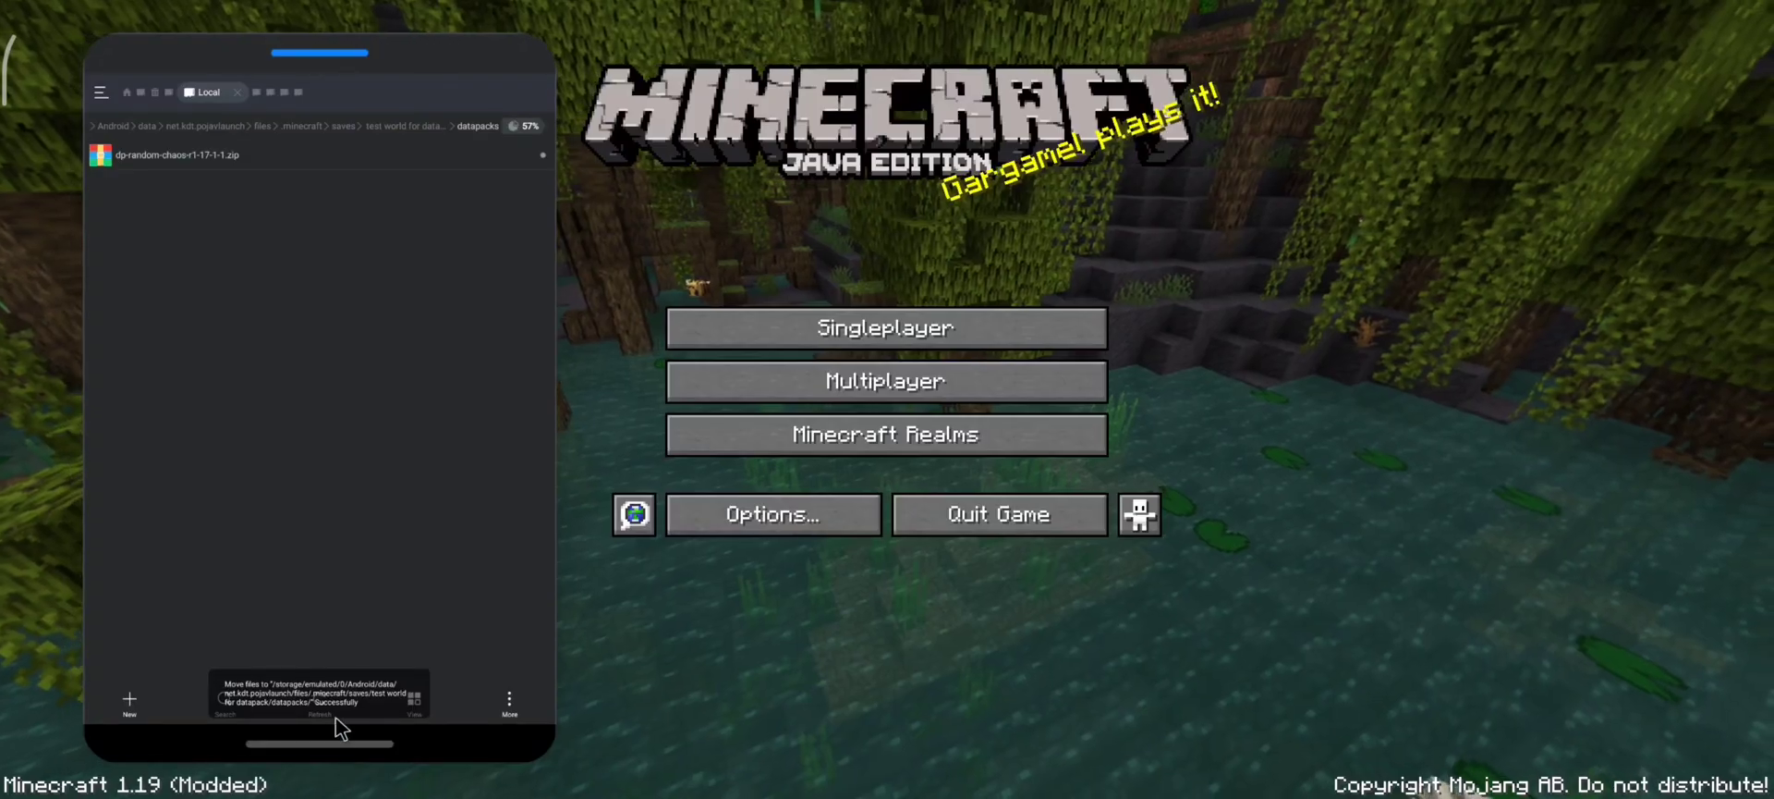
{"action": "left_click_drag", "start_coordinate": [337, 728], "coordinate": [284, 107]}
Step: Re-create "test world for datapack" from the singleplayer world list, keeping the Random Chaos data pack selected
{"action": "left_click", "coordinate": [885, 327]}
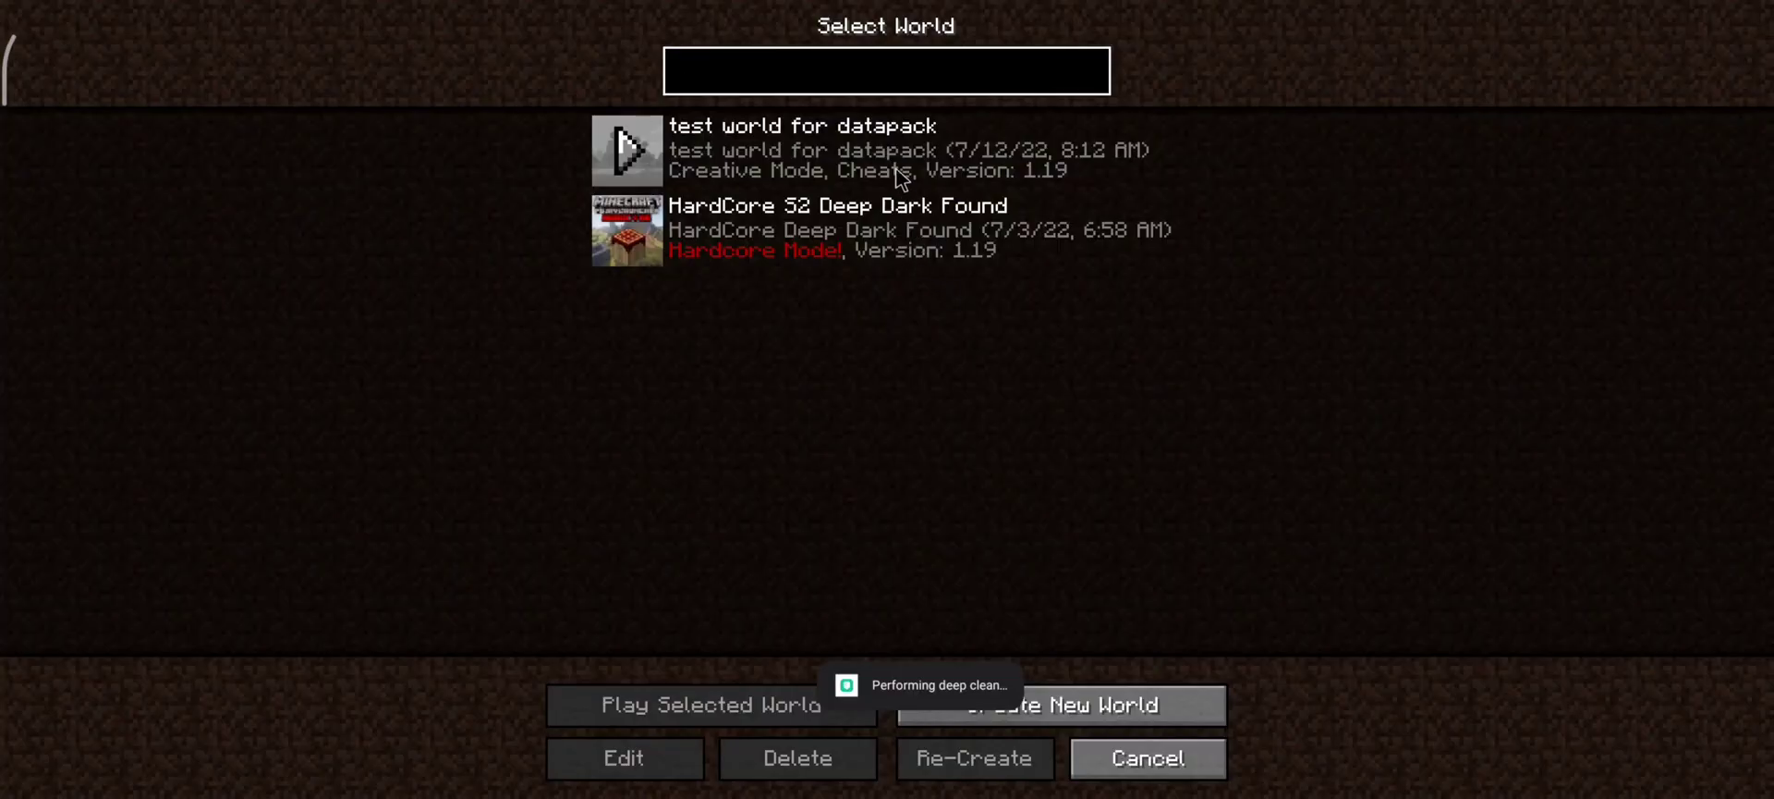
{"action": "left_click", "coordinate": [702, 162]}
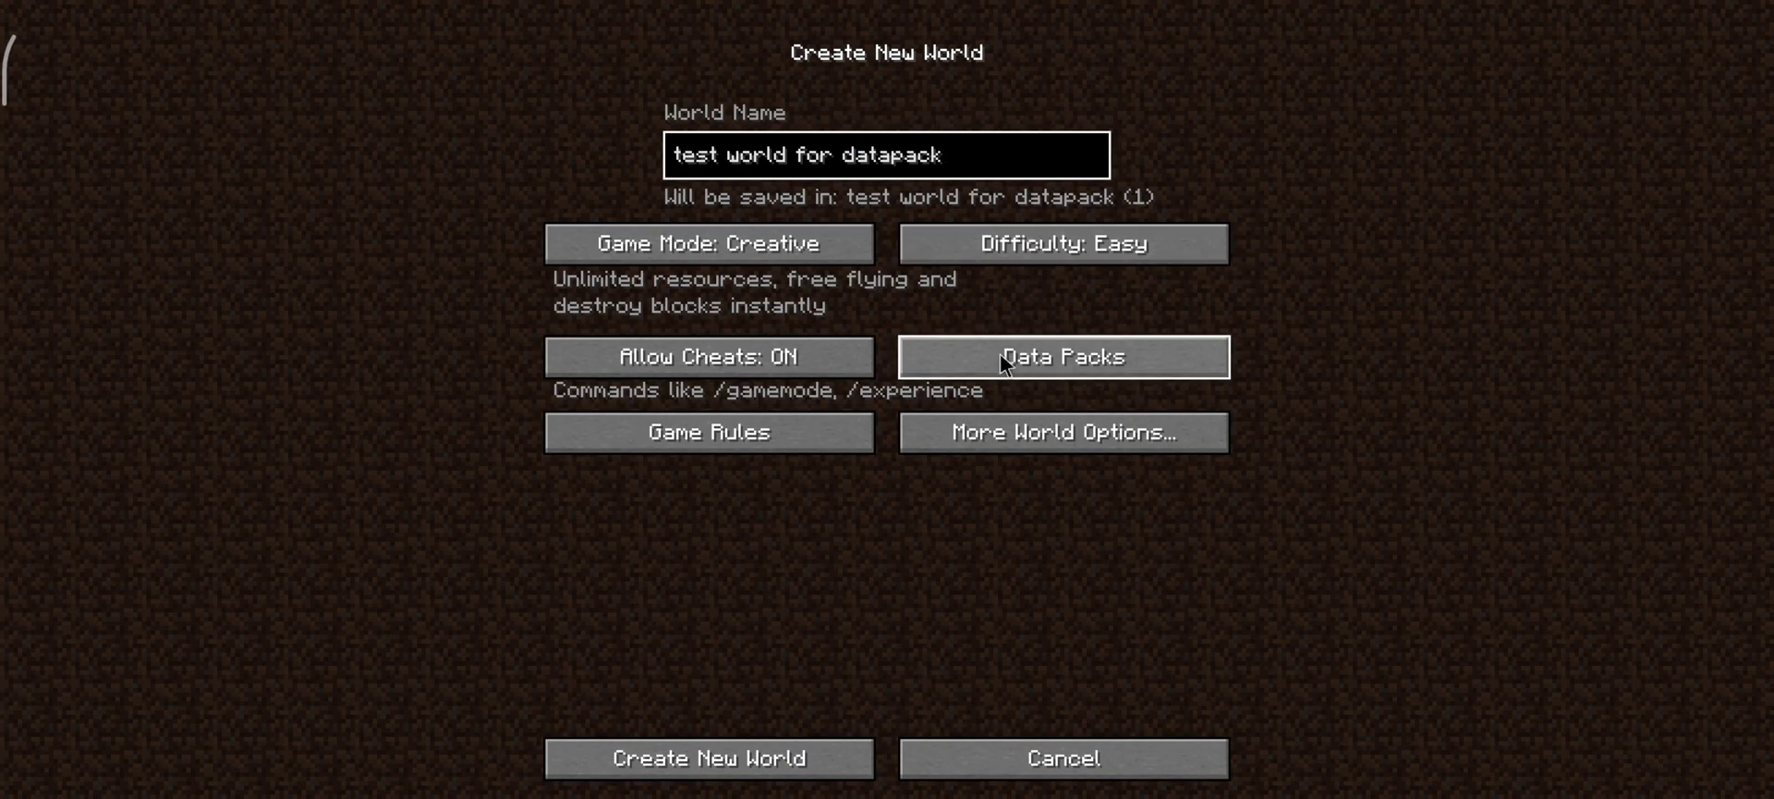
{"action": "left_click", "coordinate": [1037, 351]}
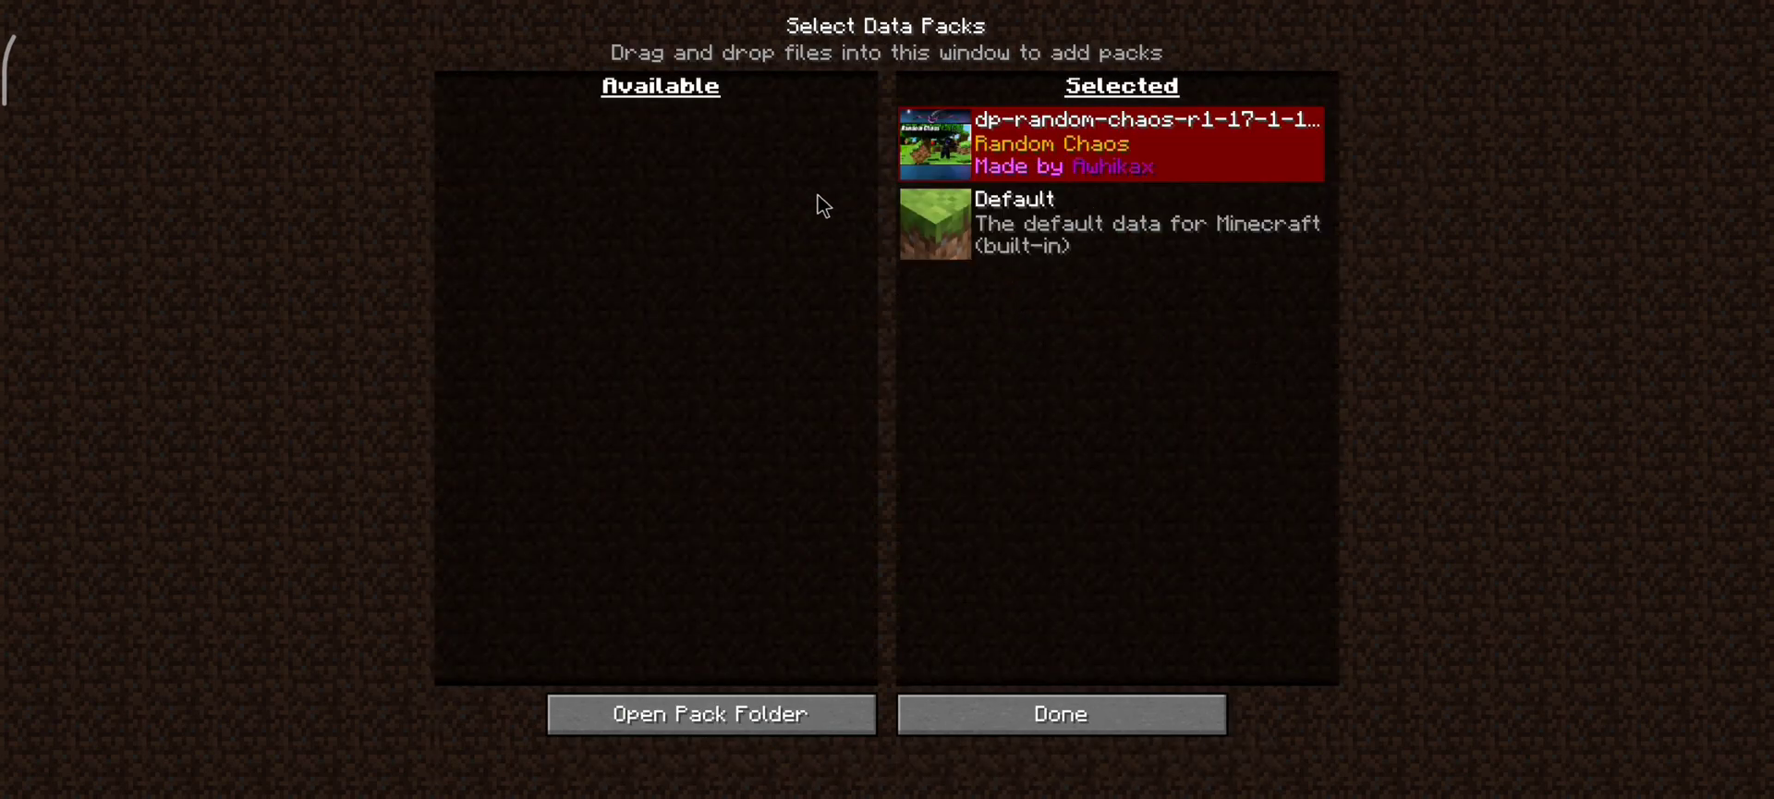
{"action": "left_click", "coordinate": [1116, 699]}
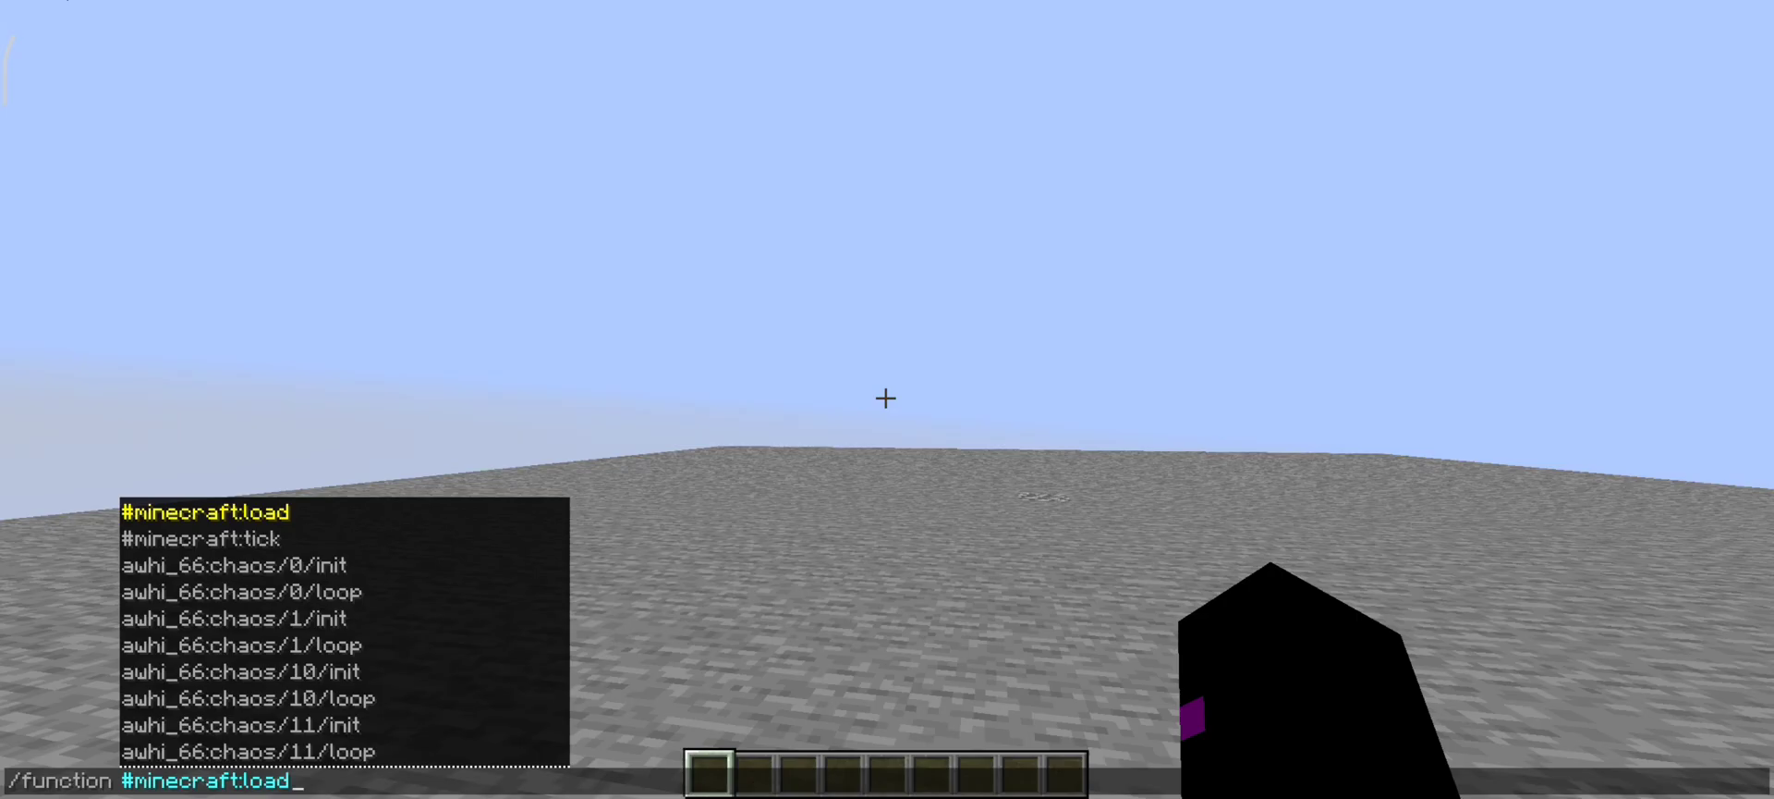
Step: Run /function #minecraft:load in the world and start the Random Chaos game from its chat message
{"action": "key", "text": "Return"}
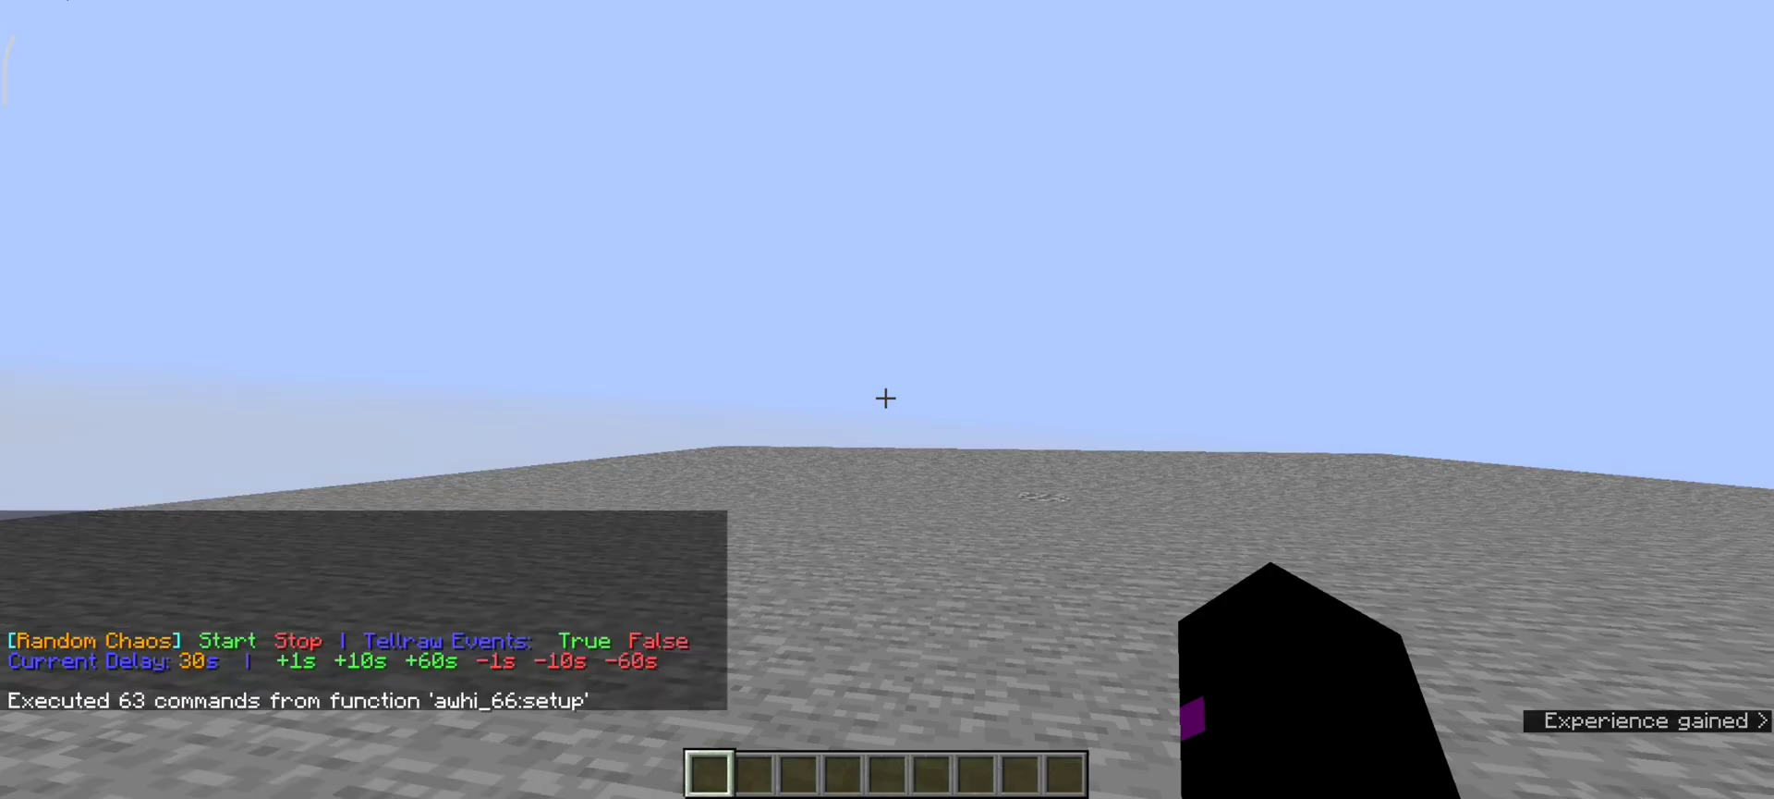
{"action": "key", "text": "t"}
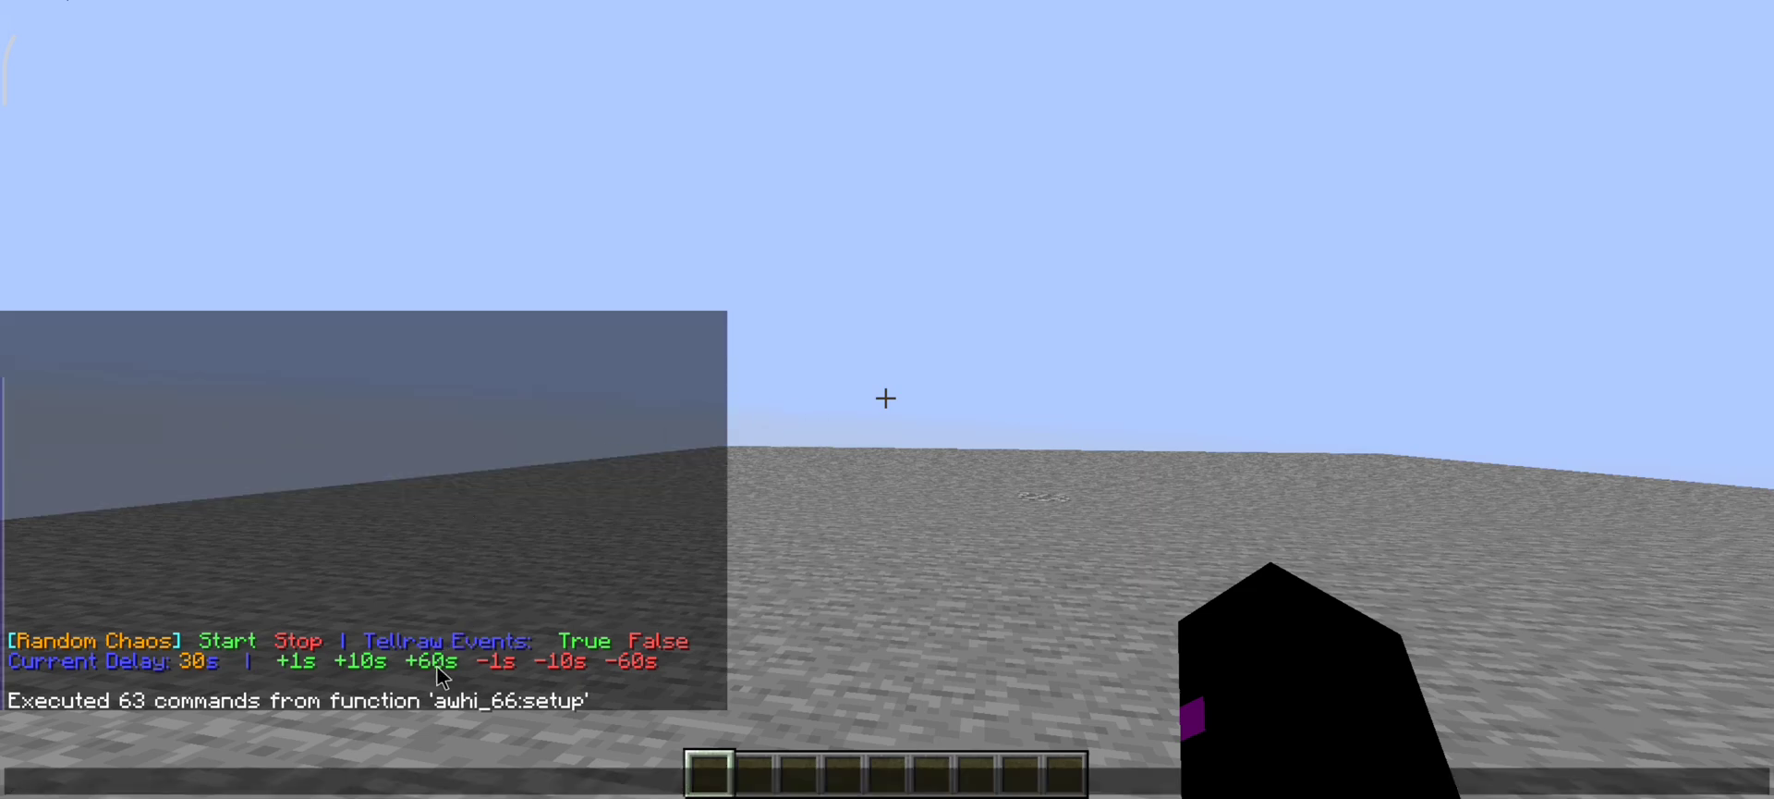
{"action": "left_click", "coordinate": [233, 640]}
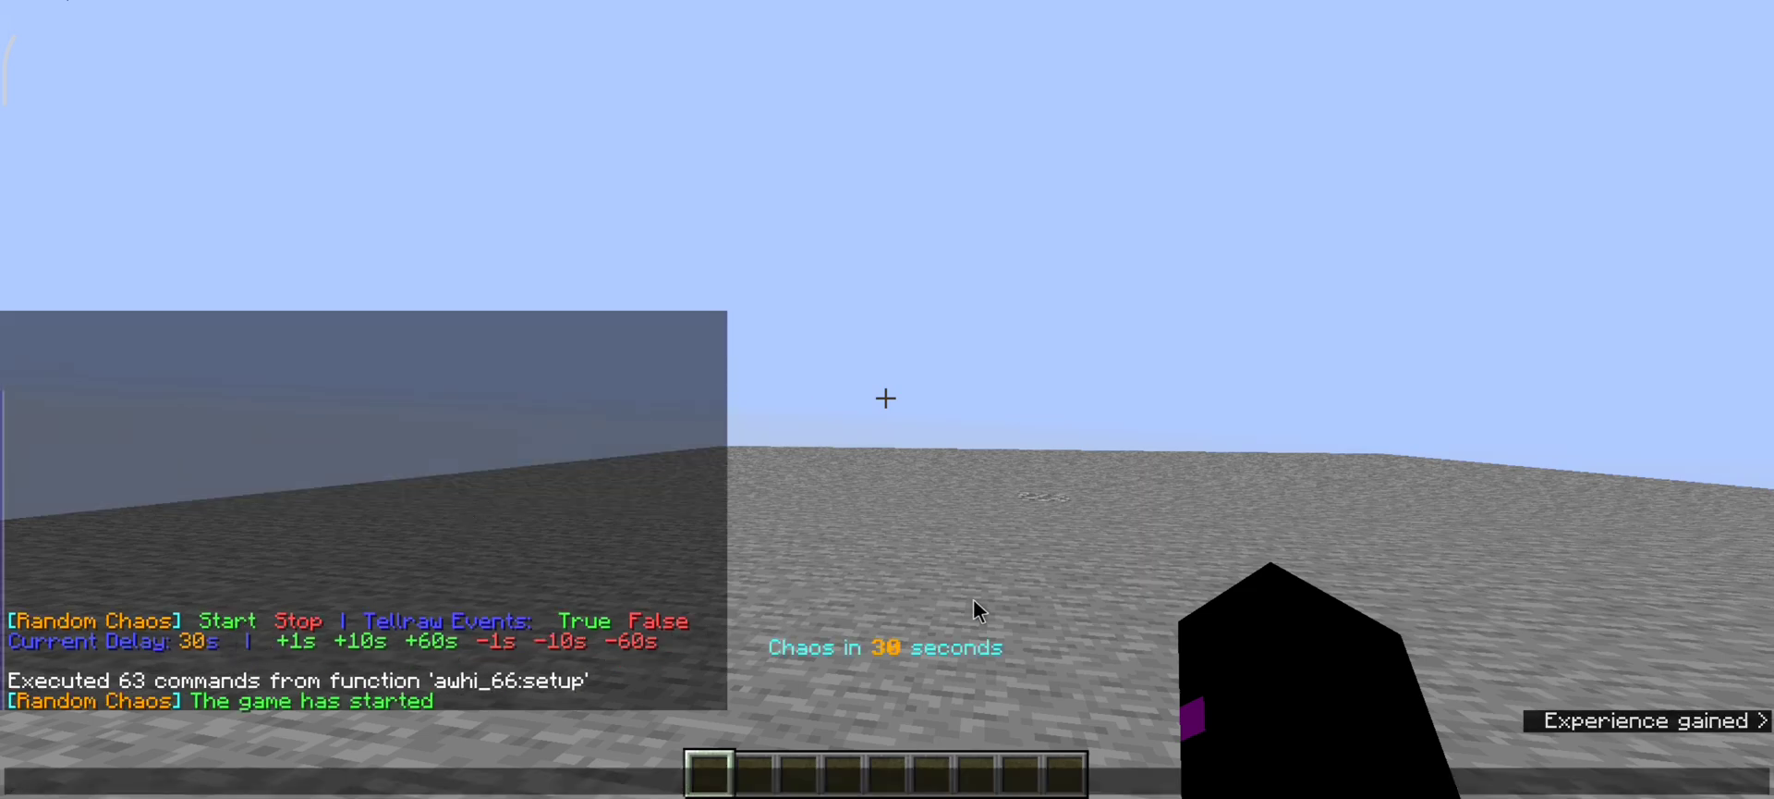
{"action": "key", "text": "Escape"}
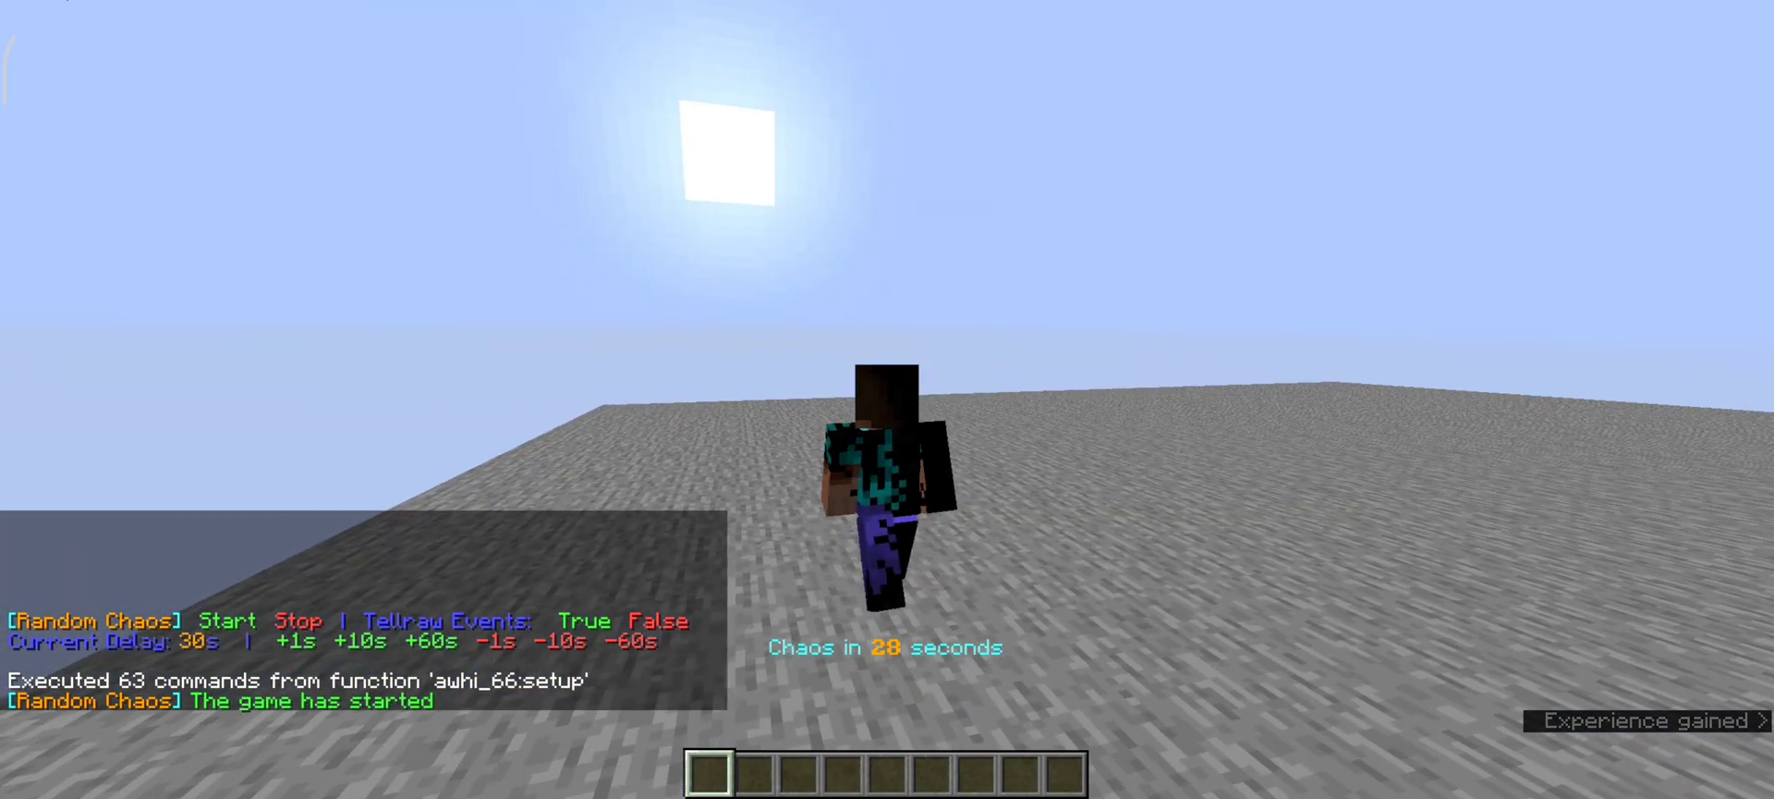
{"action": "key", "text": "F5"}
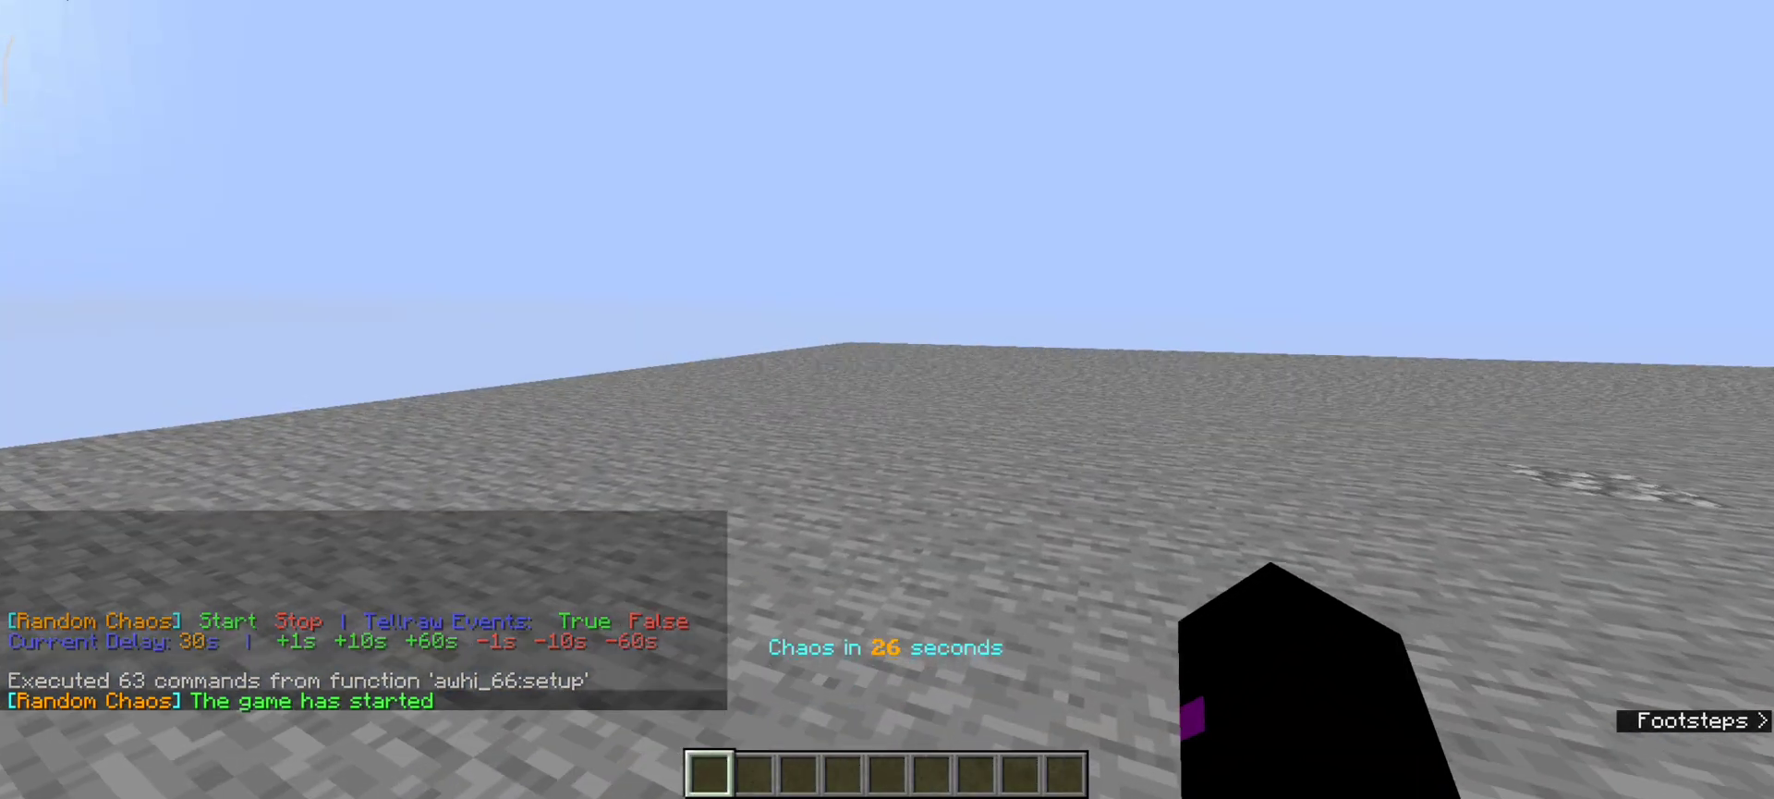
{"action": "key", "text": "F5"}
{"action": "key", "text": "F5"}
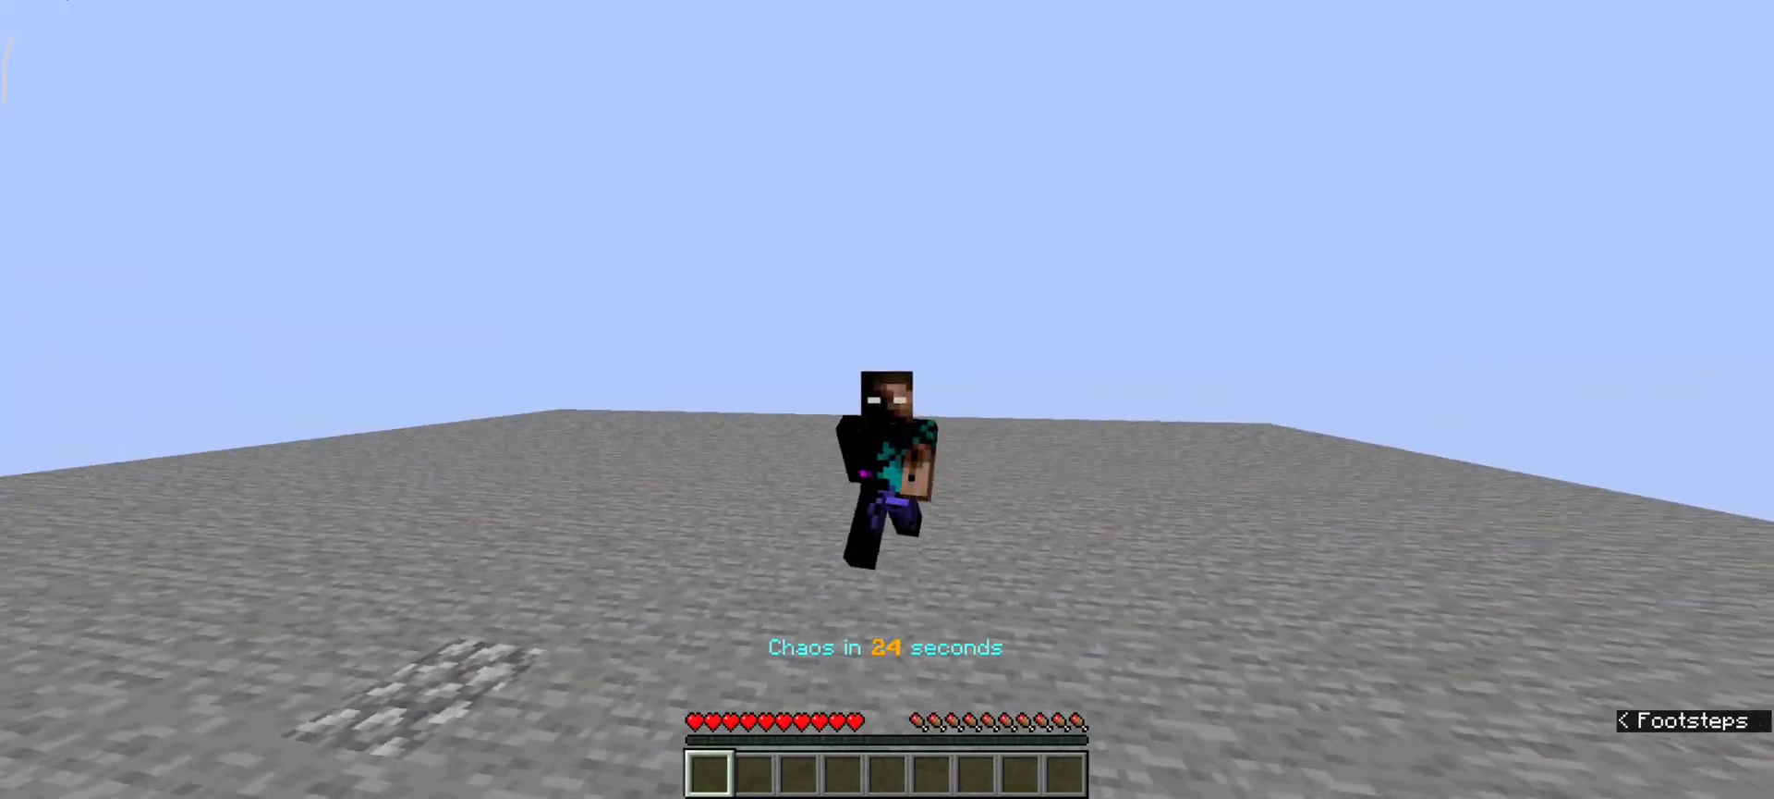
{"action": "key", "text": "F5"}
{"action": "key", "text": "F5"}
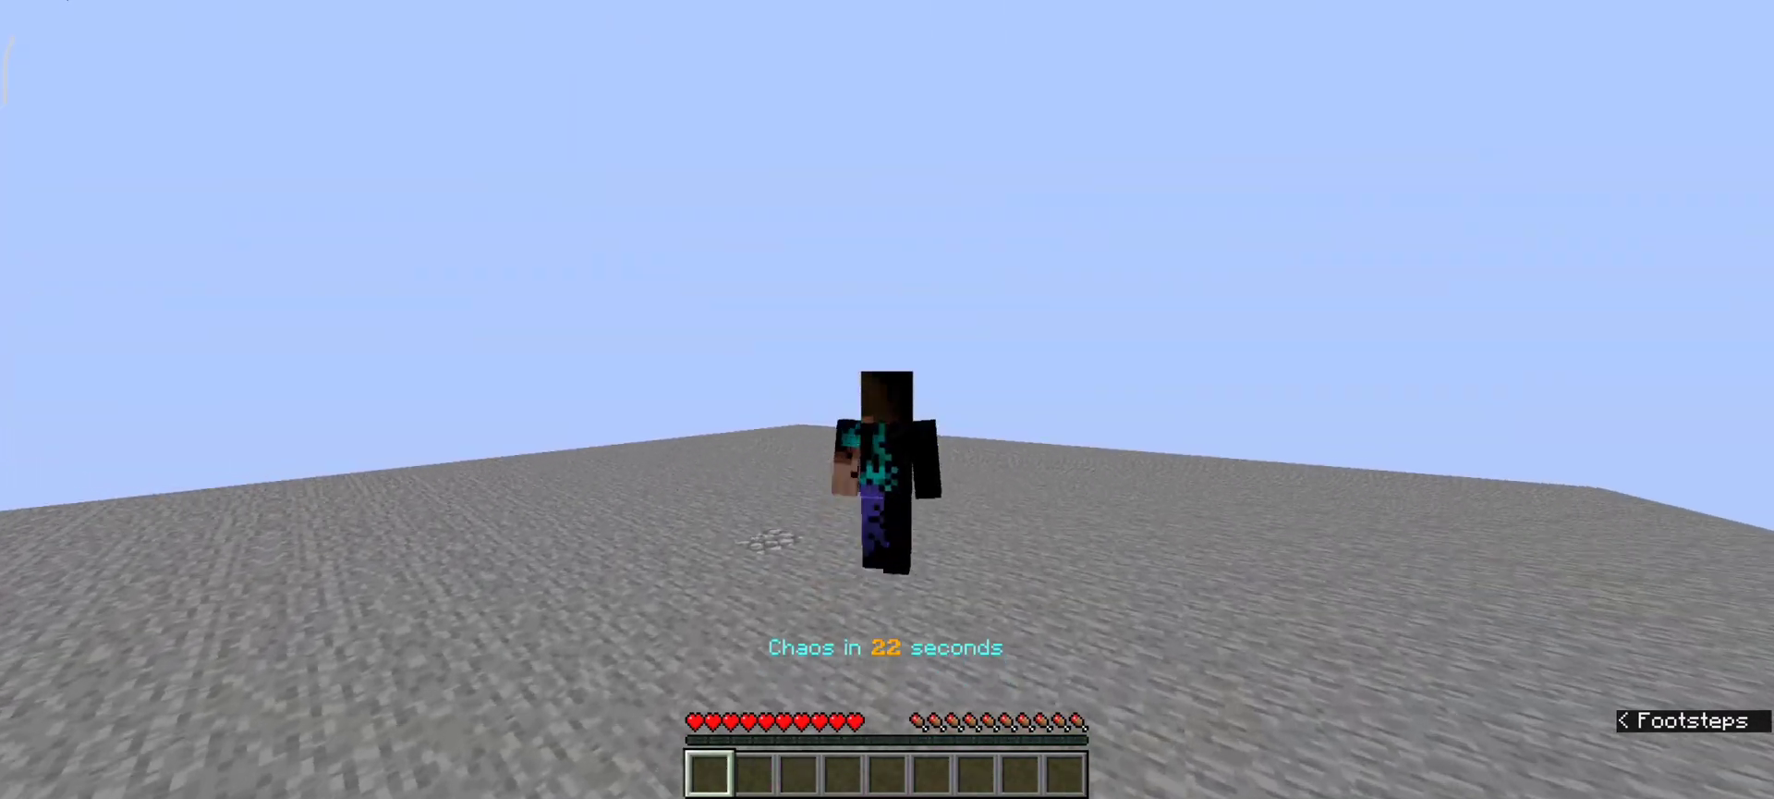
{"action": "key", "text": "F5"}
{"action": "key", "text": "F5"}
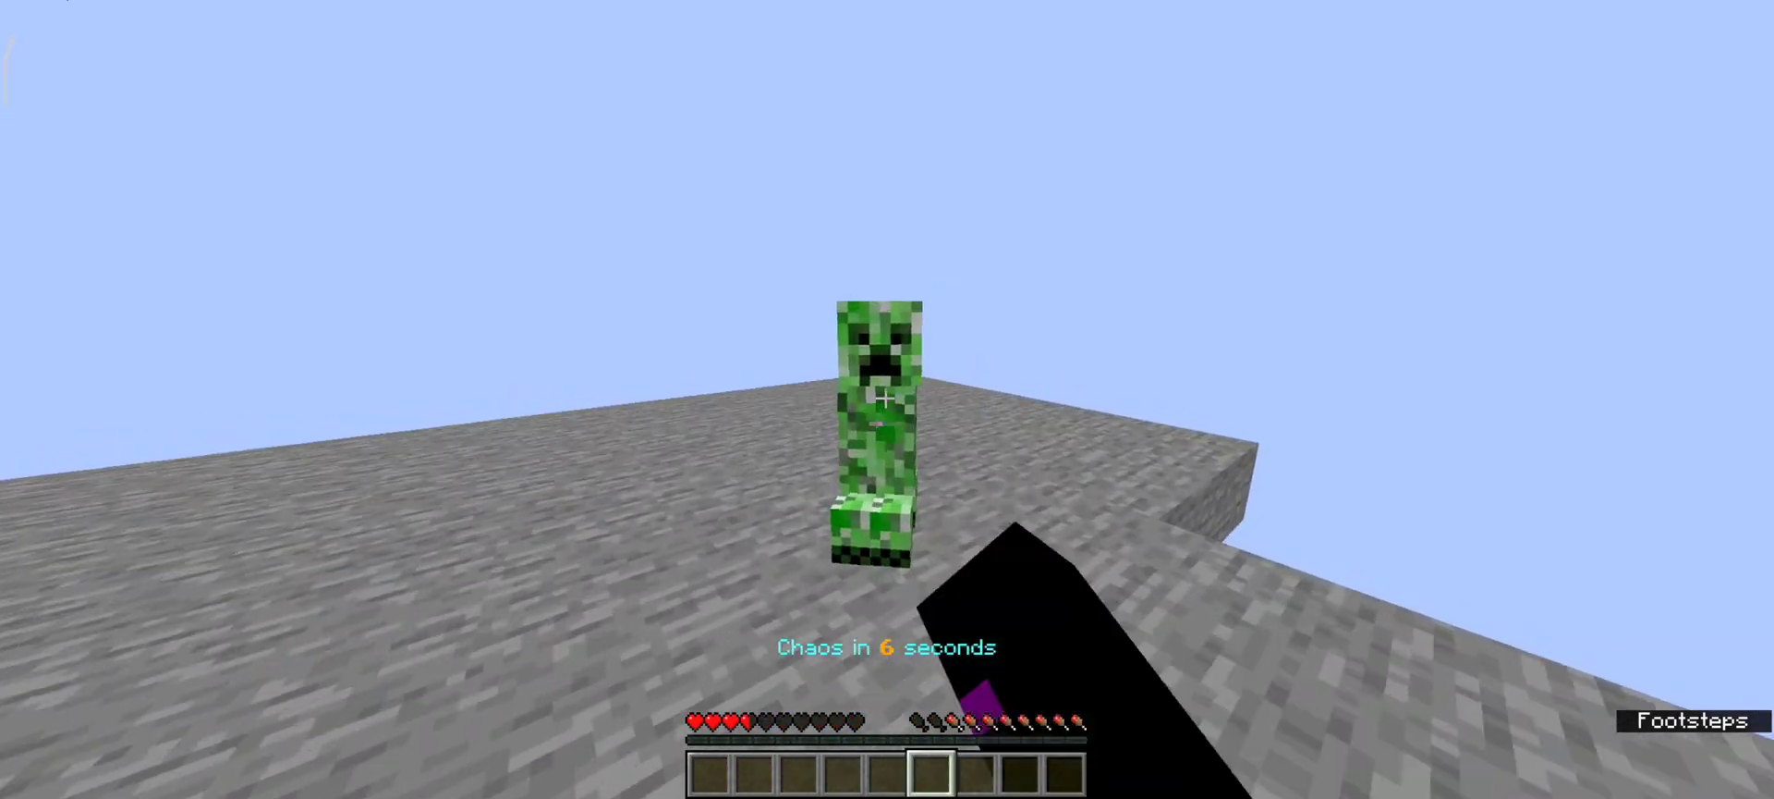
Step: Attack the creeper in front of the character
{"action": "left_click", "coordinate": [885, 398]}
{"action": "left_click", "coordinate": [886, 398]}
{"action": "left_click", "coordinate": [885, 398]}
{"action": "left_click", "coordinate": [885, 398]}
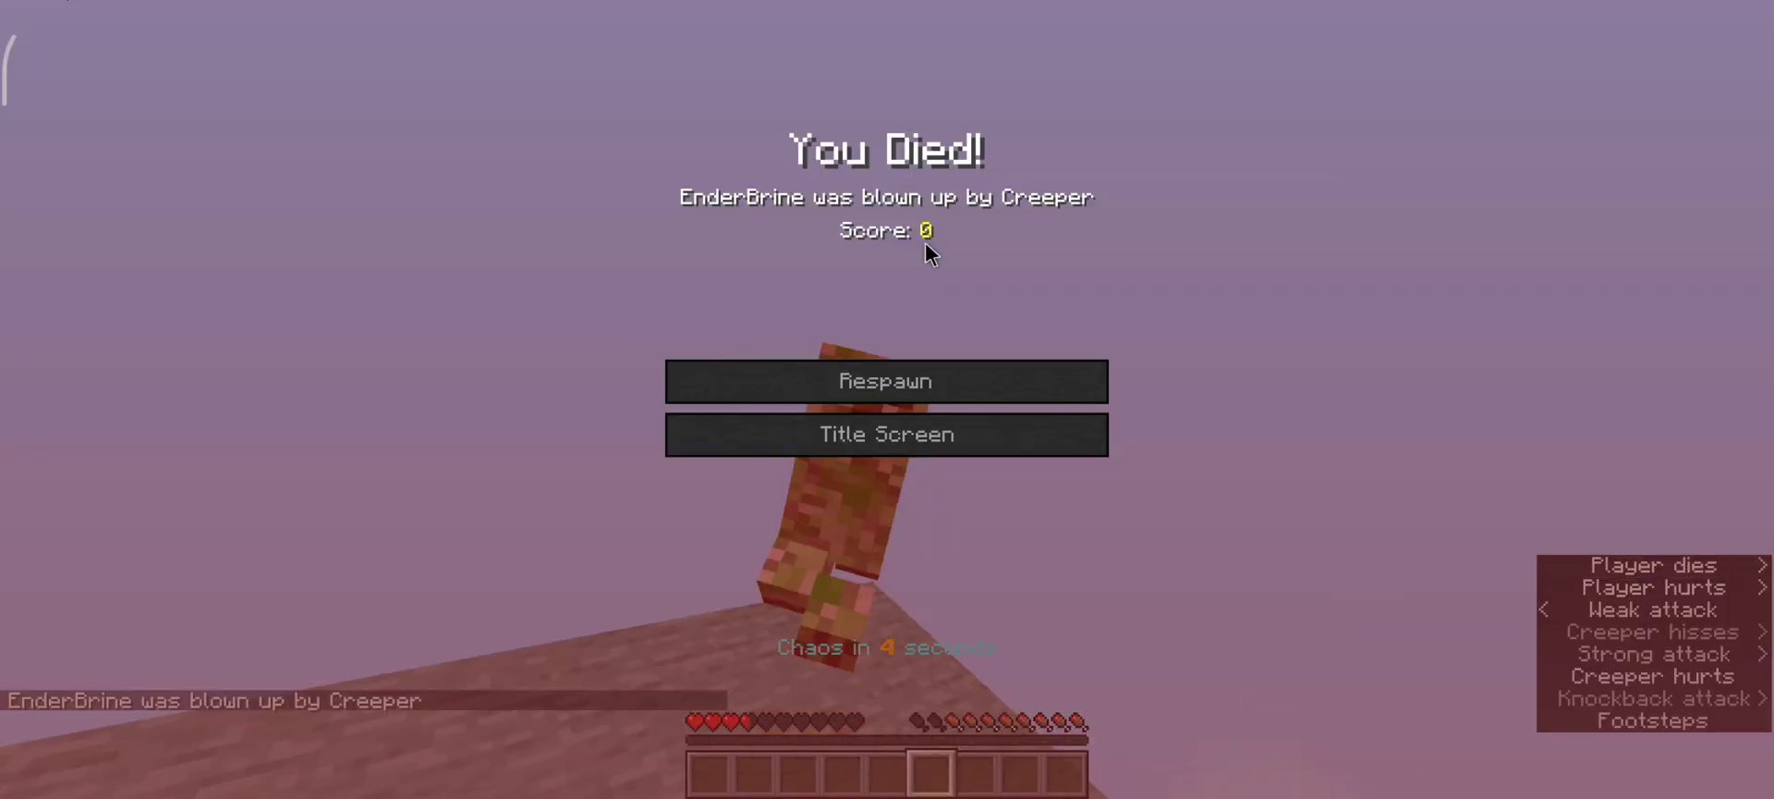